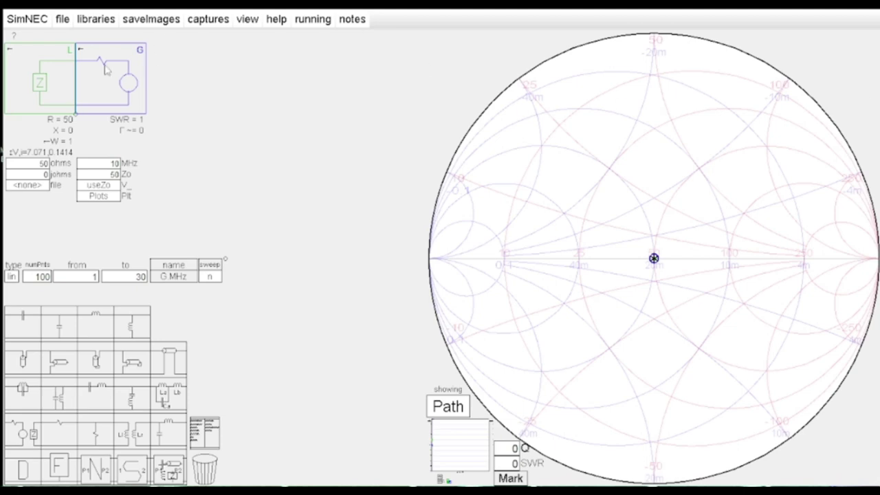
Step: View SimNEC's version and copyright information, then dismiss the message
click(30, 26)
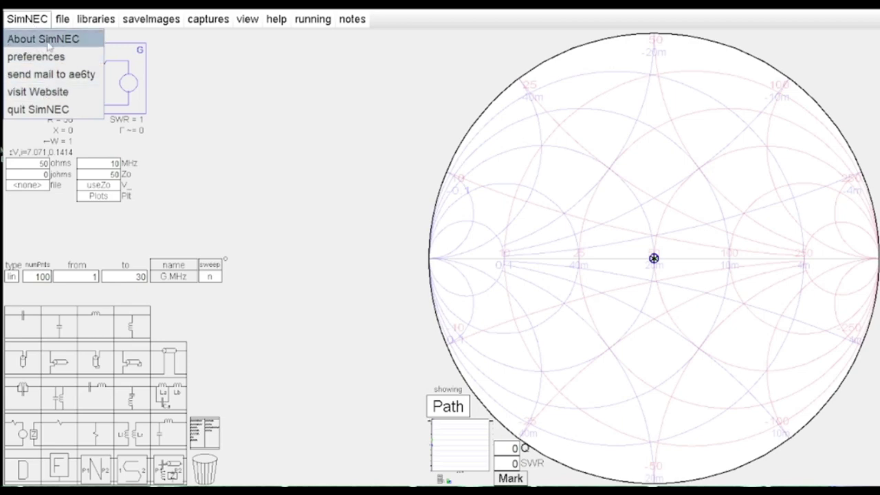
click(43, 40)
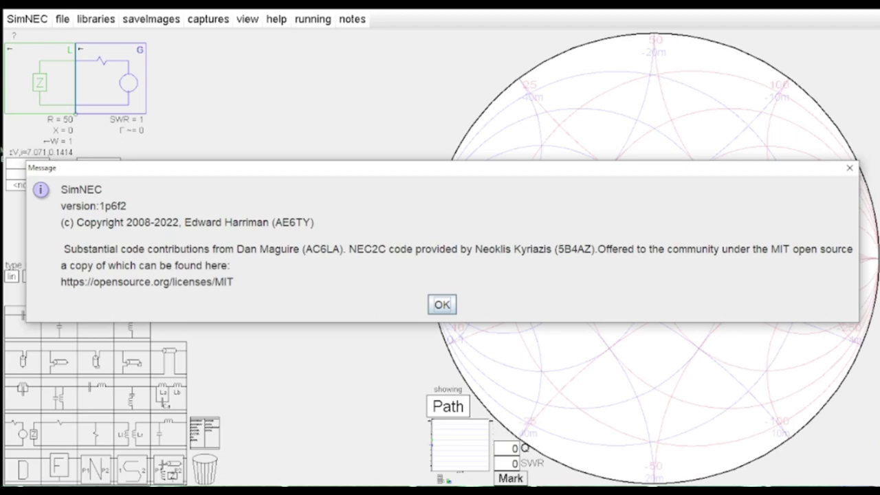
click(440, 307)
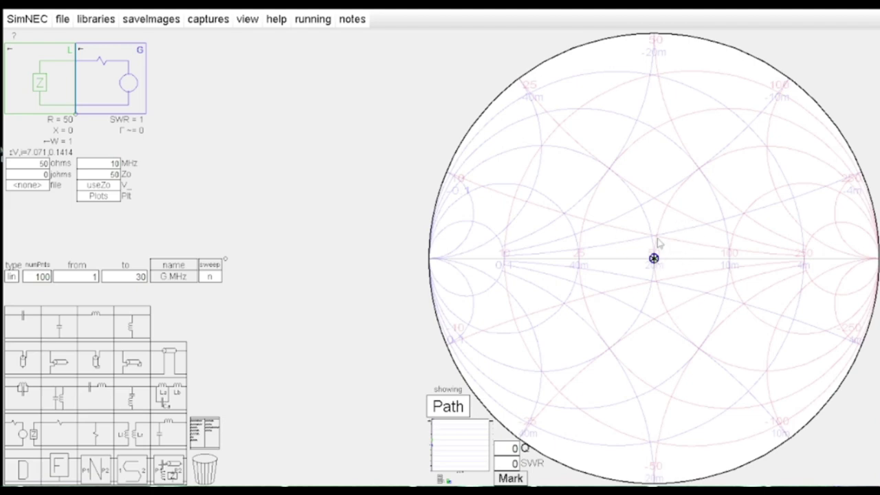
Step: Try a 75 ohm reference impedance Zo, then restore it to 50 ohms
click(113, 174)
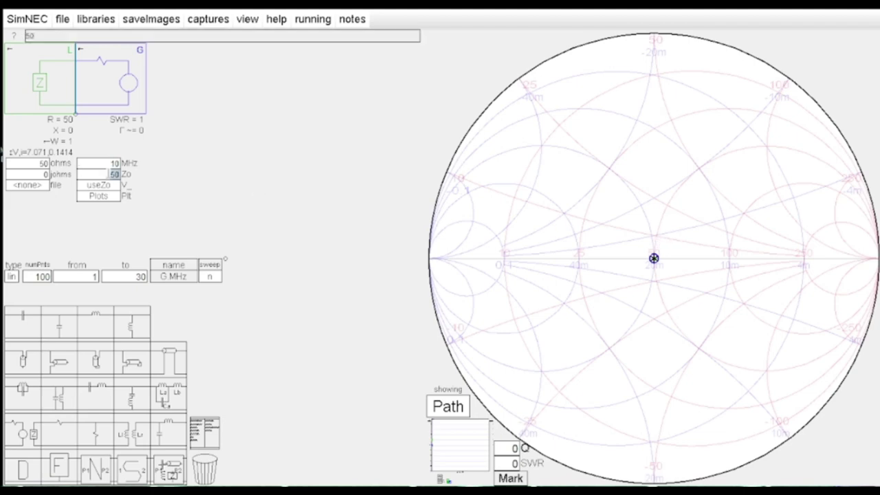
text(75)
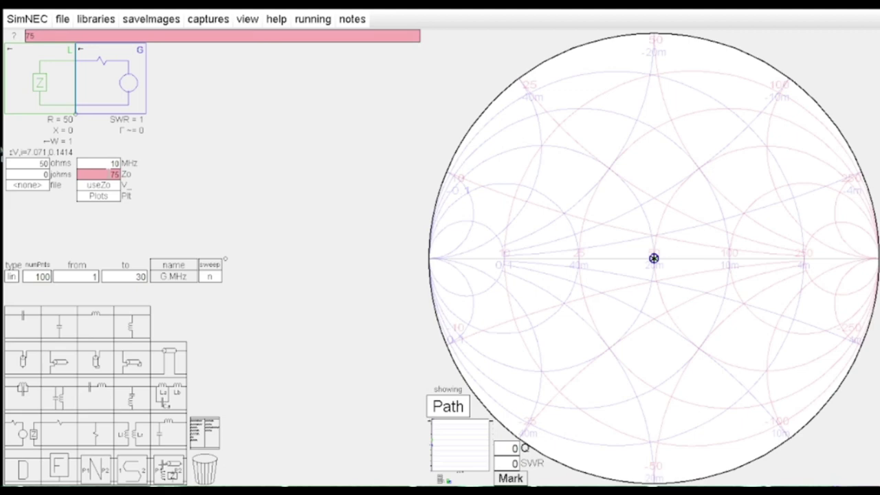
key(Return)
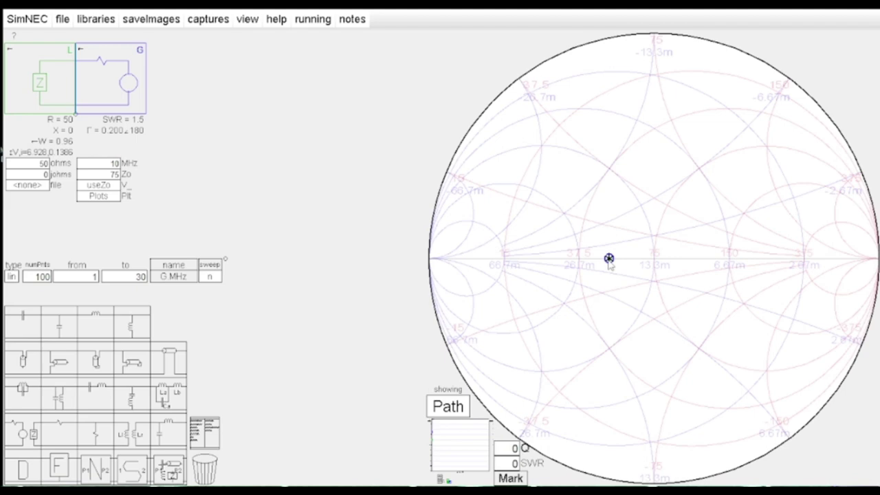
click(116, 174)
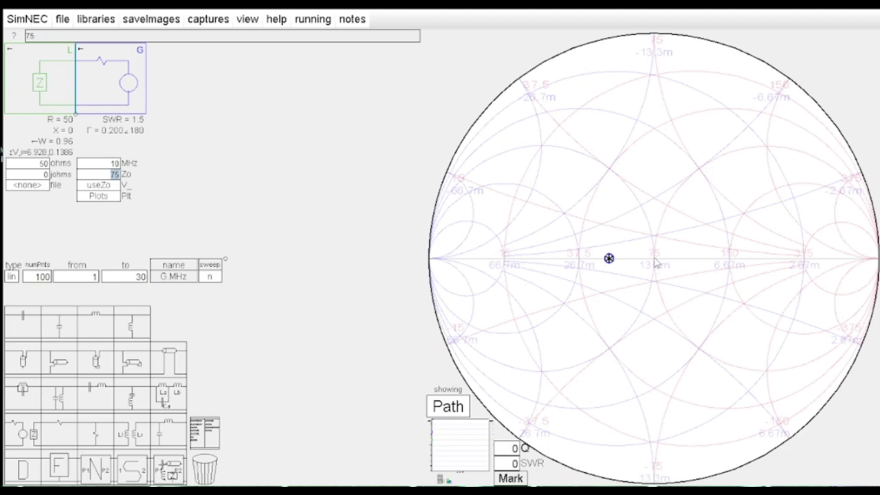
key(BackSpace)
text(50)
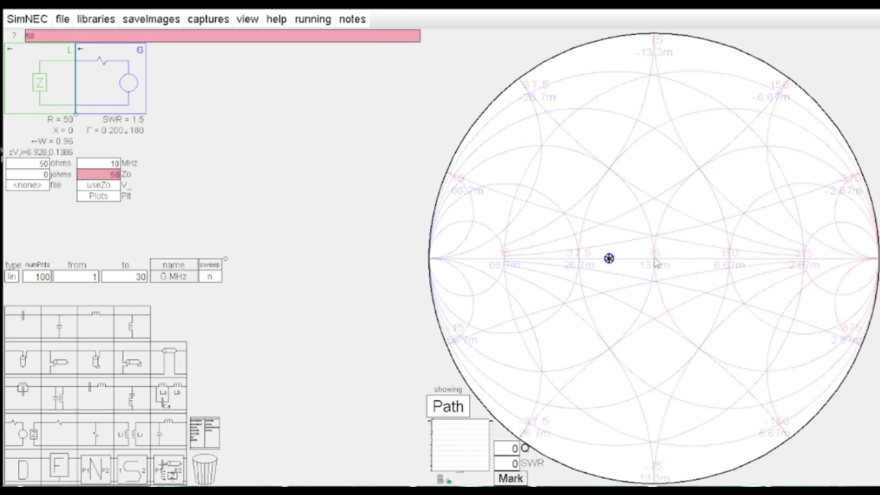
key(Return)
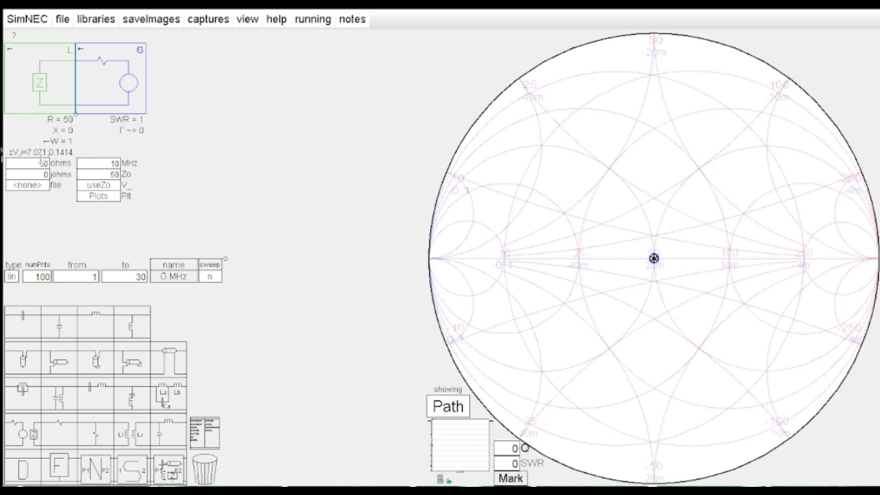
Step: Try a 75 ohm load resistance, then set it back to 50 ohms
click(43, 163)
text(75)
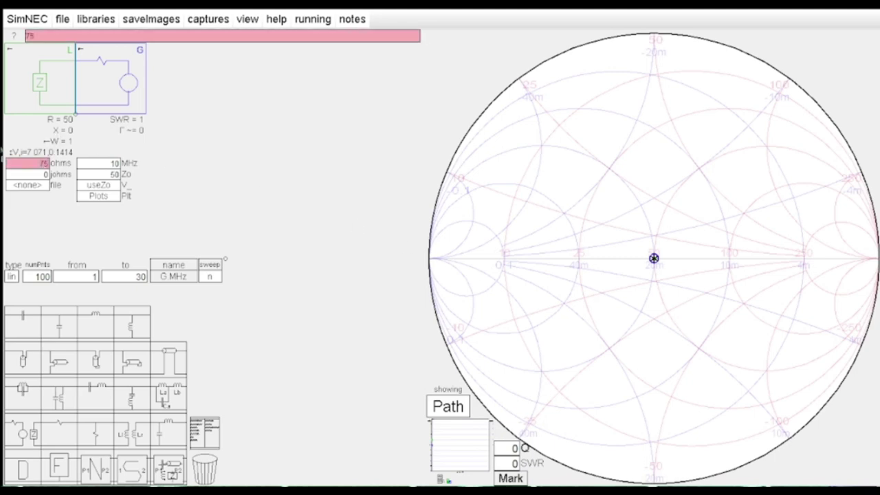
key(Return)
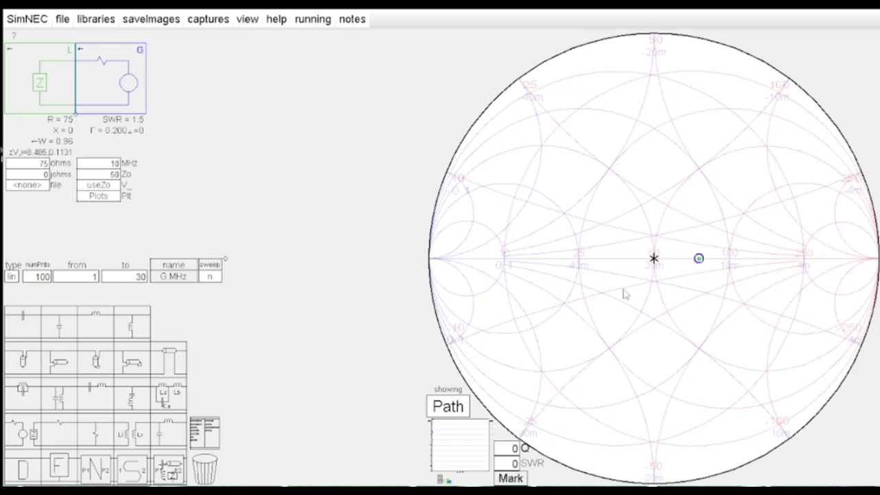
click(42, 164)
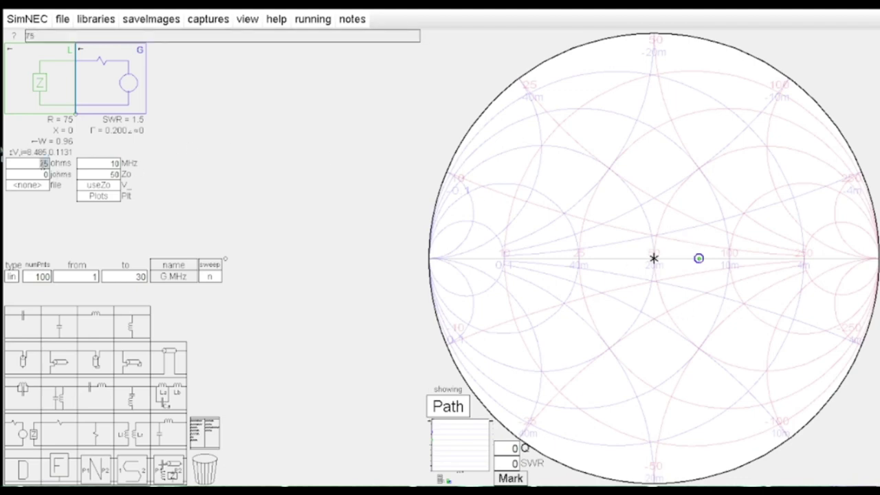
text(50)
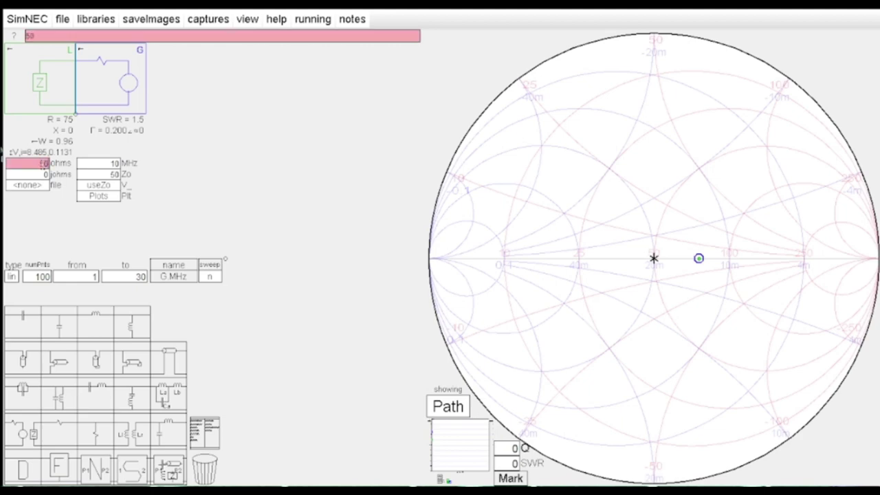
key(Return)
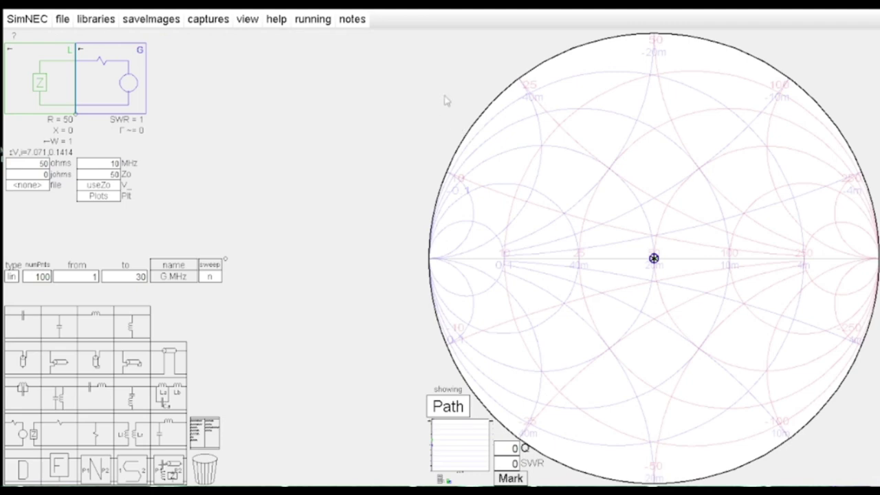
Step: Set the load to 75 ohms resistance and 400 ohms reactance
click(33, 163)
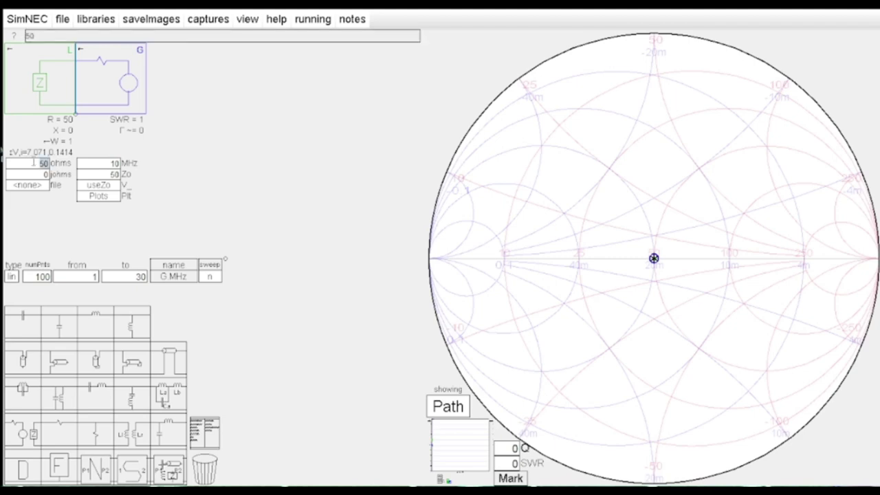
text(75)
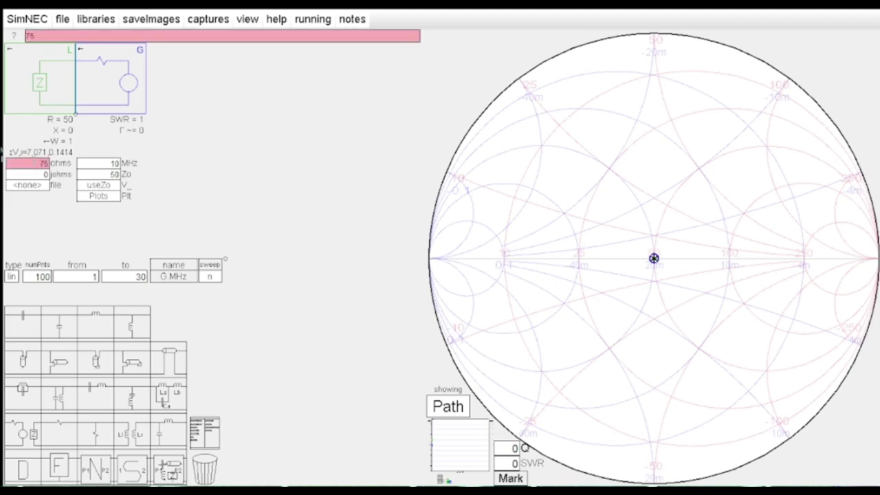
key(Return)
click(46, 174)
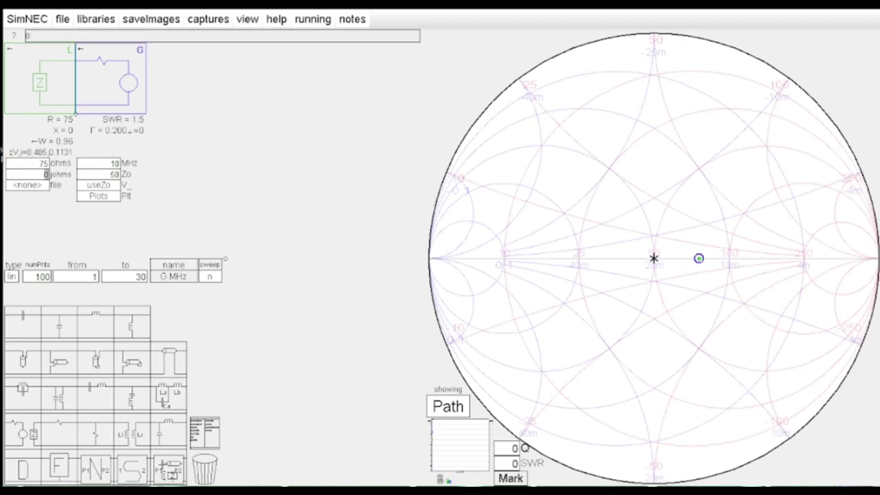
text(400)
key(Return)
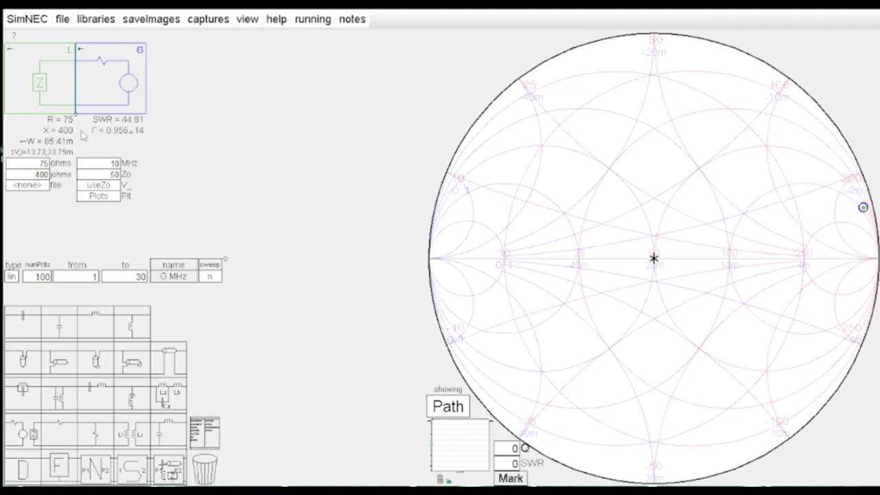
Step: Change the load to 75 − j400 ohms and insert a 45-degree, 50-ohm transmission line
click(37, 174)
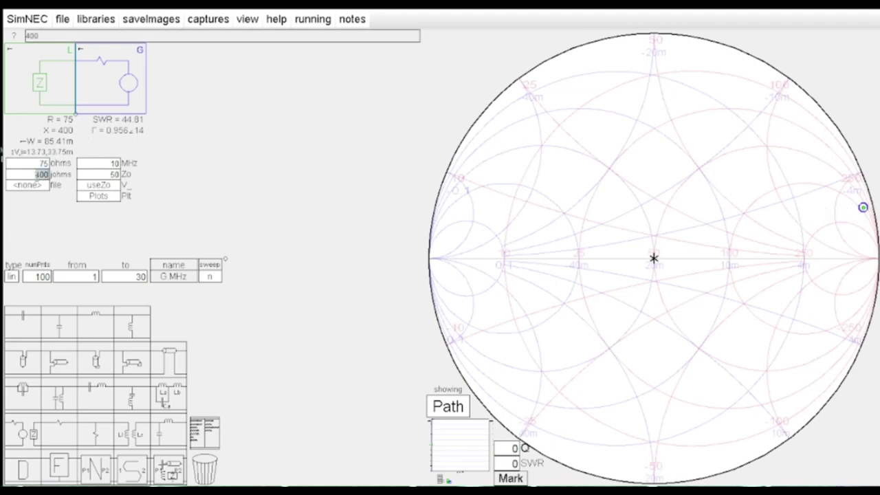
click(36, 174)
text(-)
key(Return)
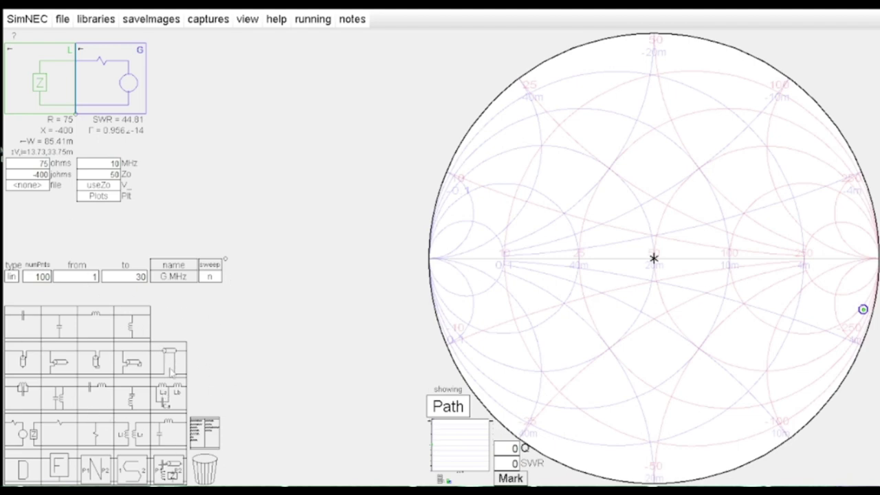
drag(172, 371, 113, 75)
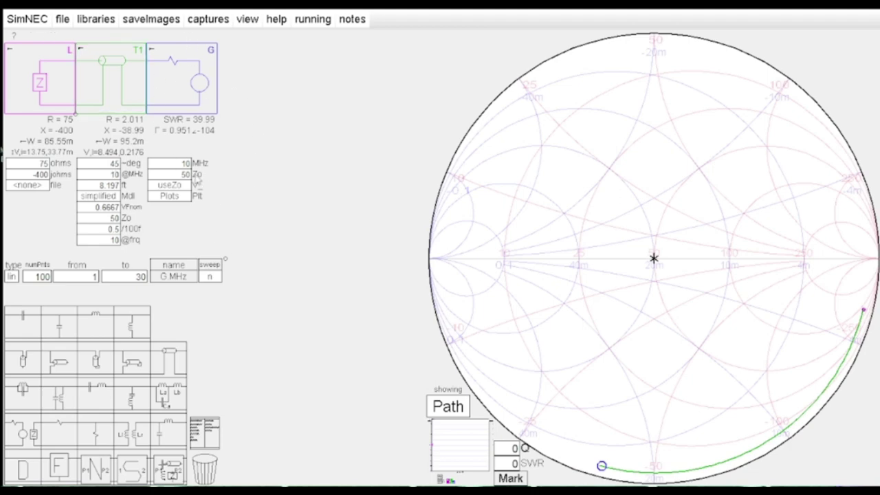
Step: Set the operating frequency to 14.074 MHz, giving SWR 36.87
click(185, 163)
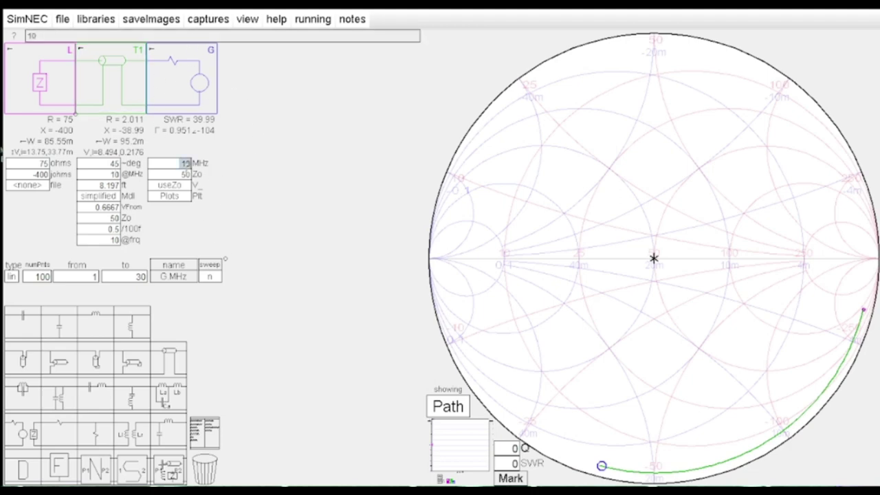
text(14)
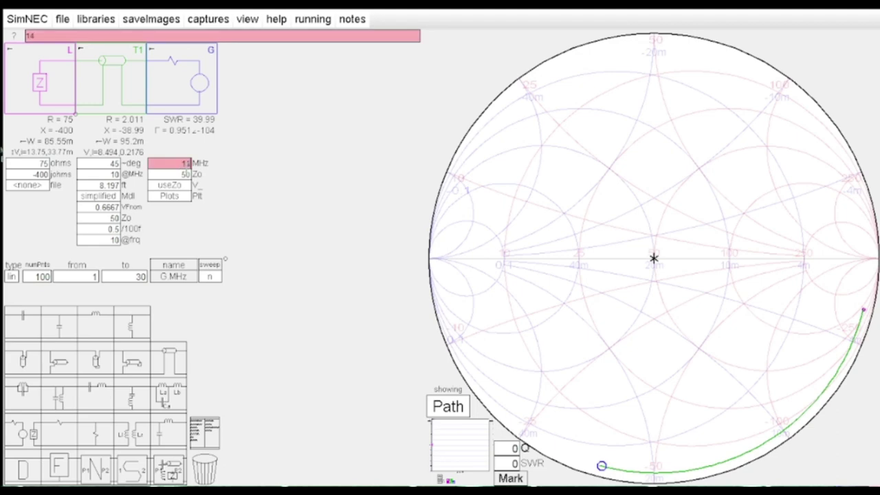
text(.074)
key(Return)
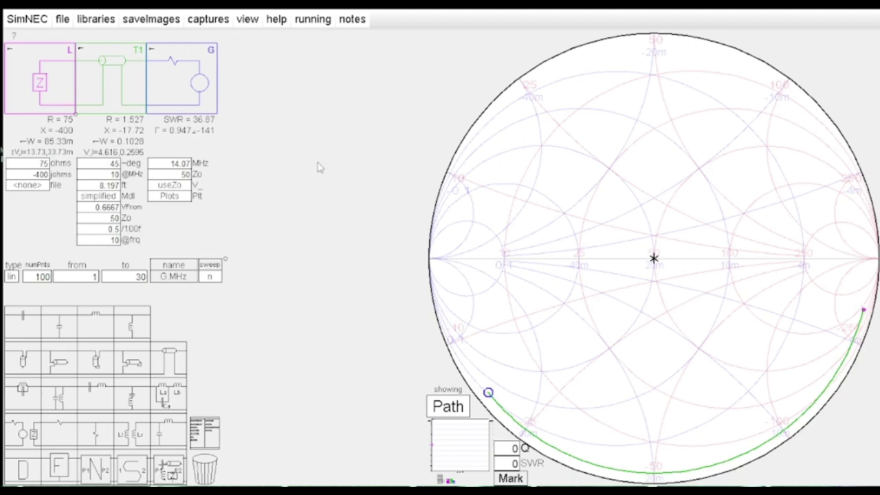
click(114, 174)
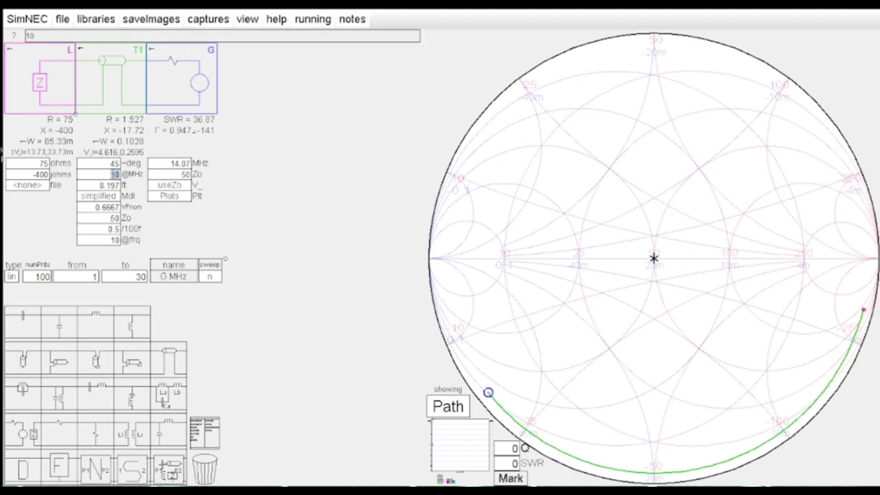
text(14.07)
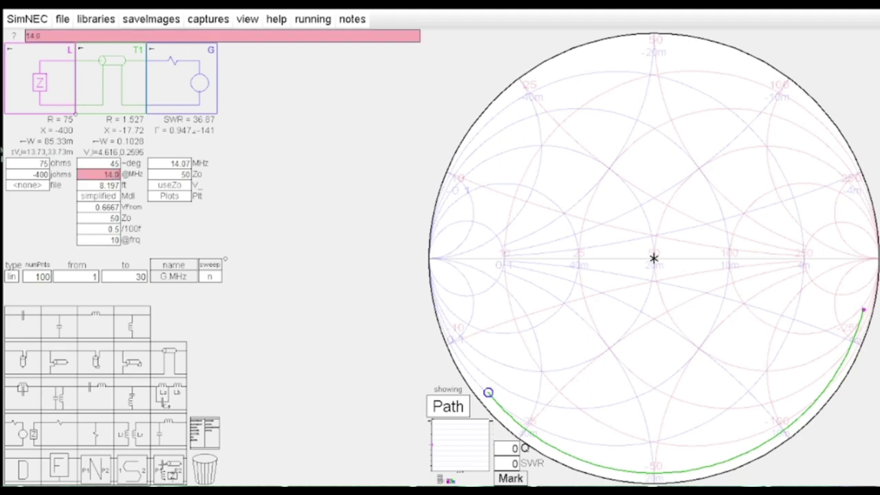
text(4)
key(Return)
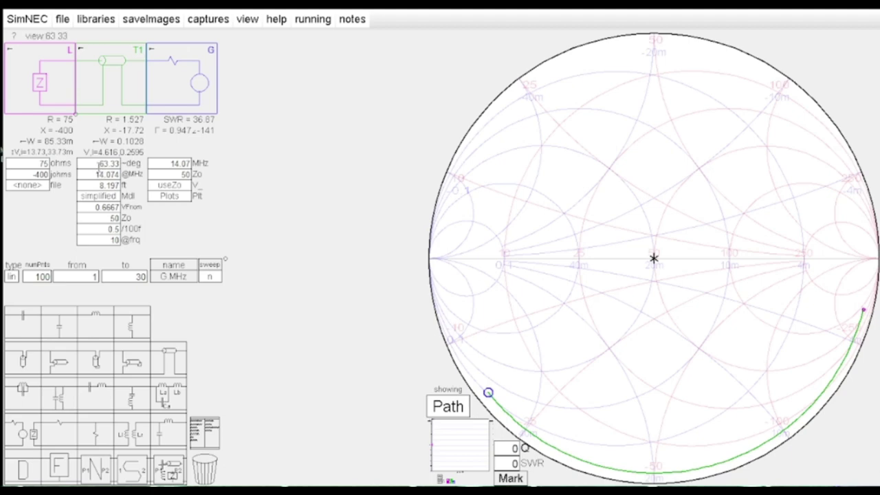
click(98, 163)
text(90)
key(Return)
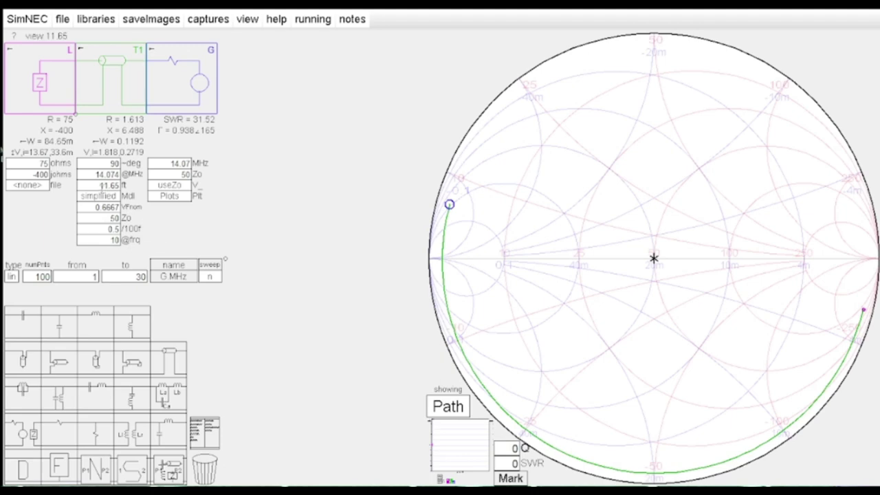
click(108, 186)
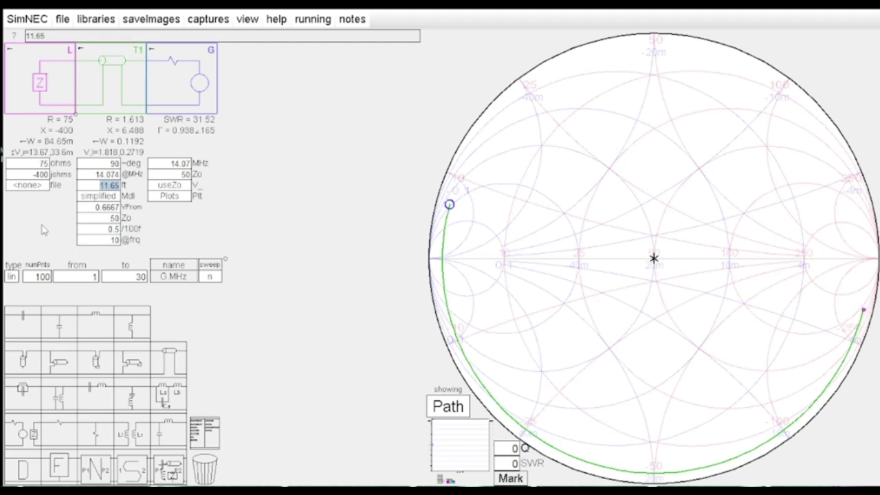
Step: Enter a 100 ft line length, giving 772.7 degrees and SWR 11.24
text(100)
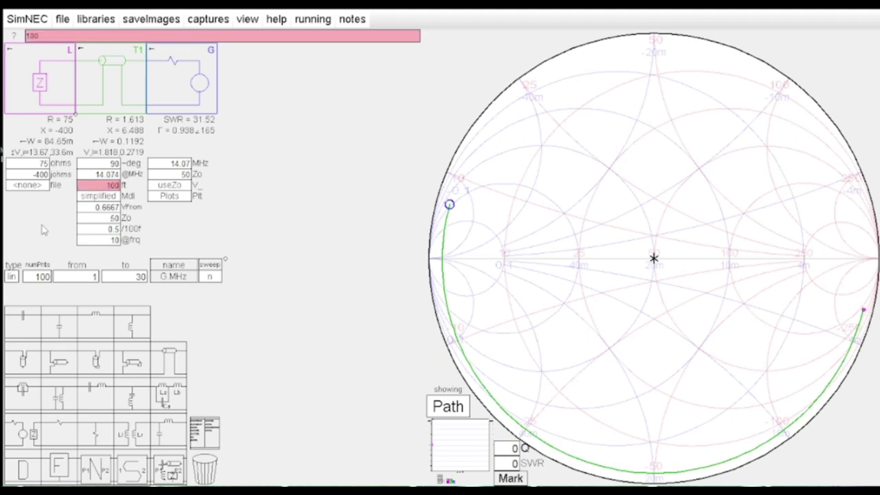
key(Return)
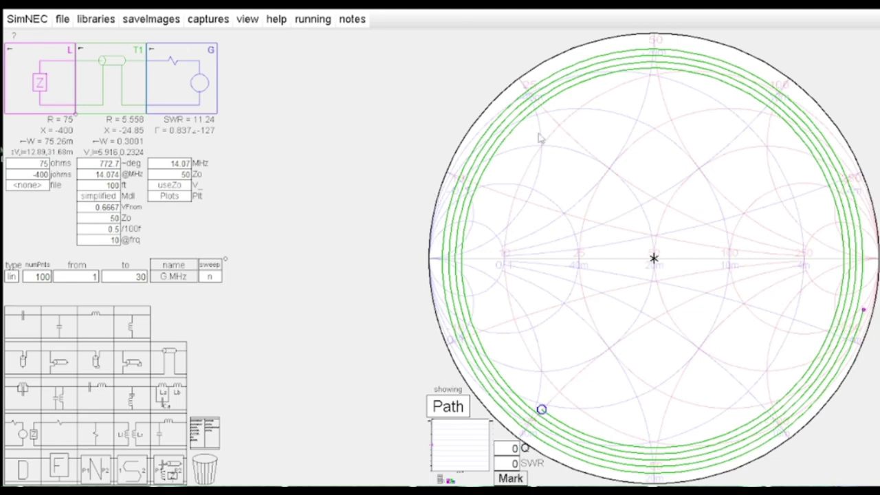
click(98, 198)
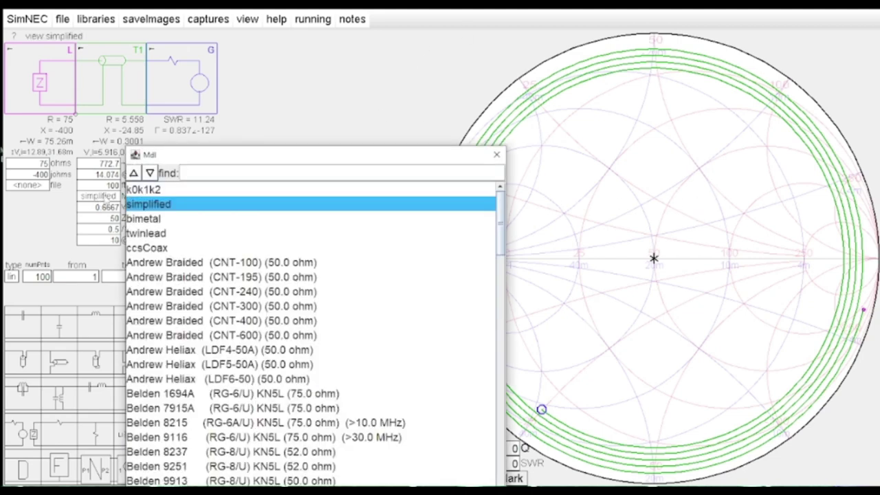
Step: Choose the Belden 9258 RG-8X cable model for the line, giving SWR 5.788
scroll(294, 293, down, 11)
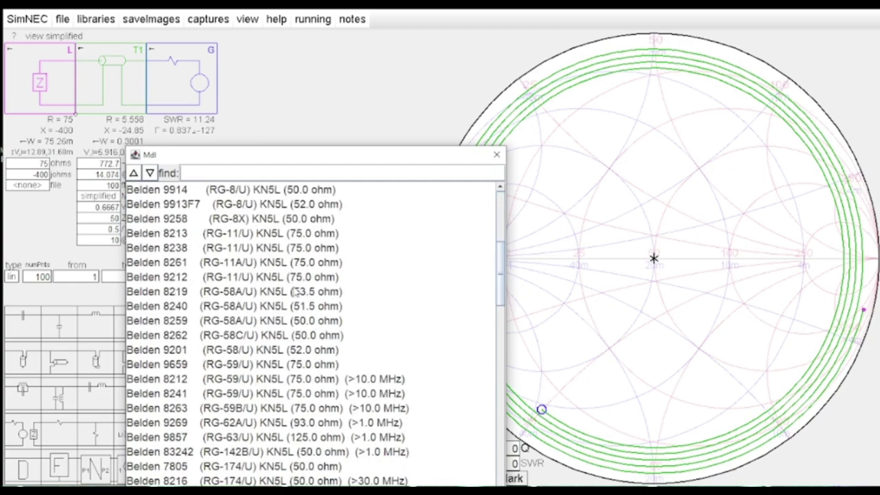
scroll(368, 429, up, 11)
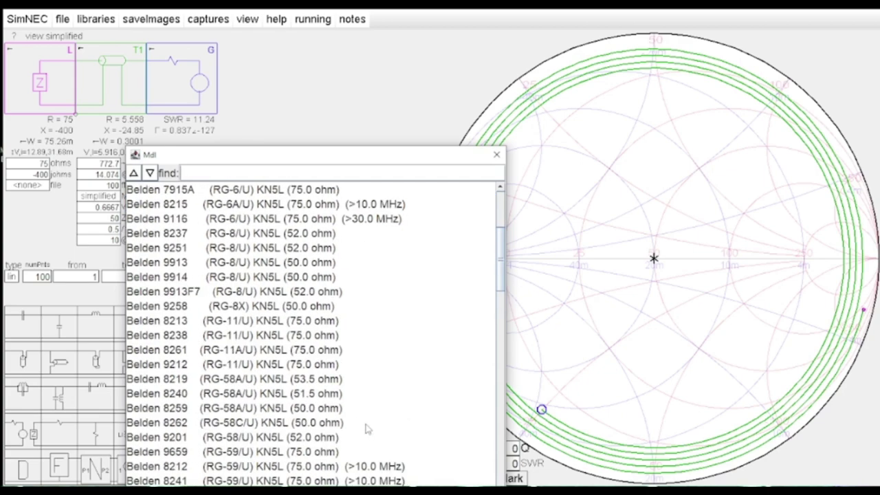
scroll(372, 423, down, 4)
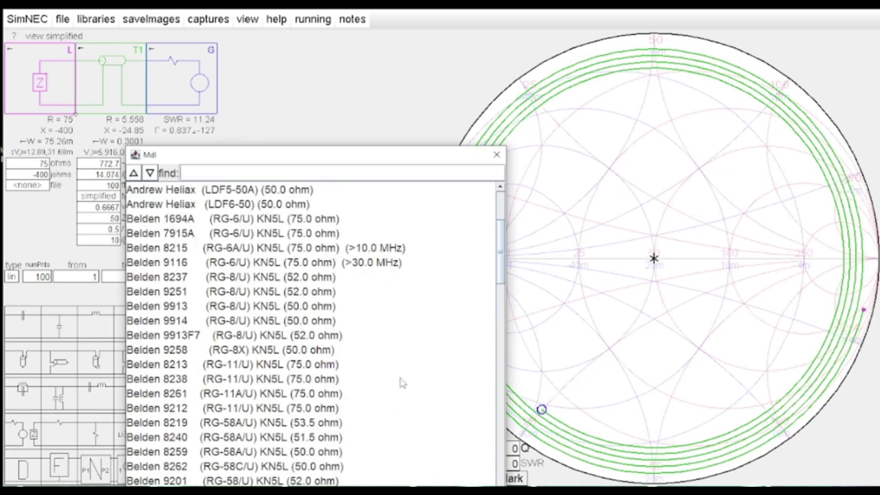
click(289, 354)
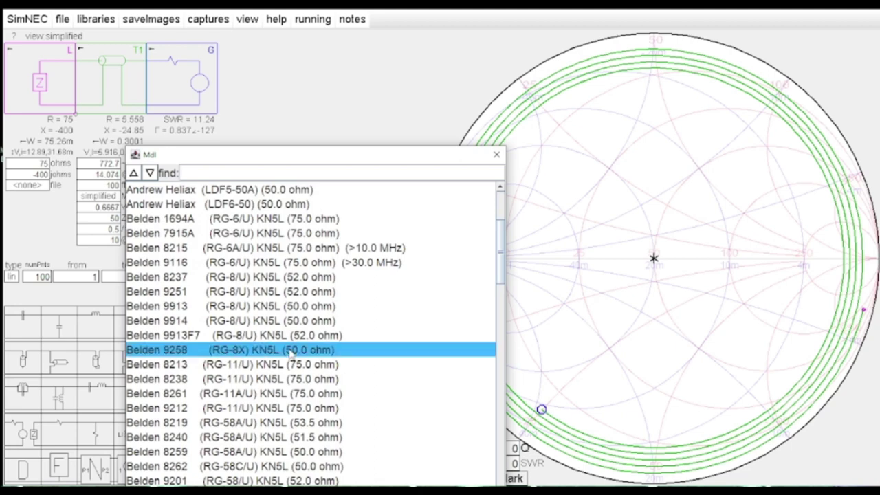
click(290, 353)
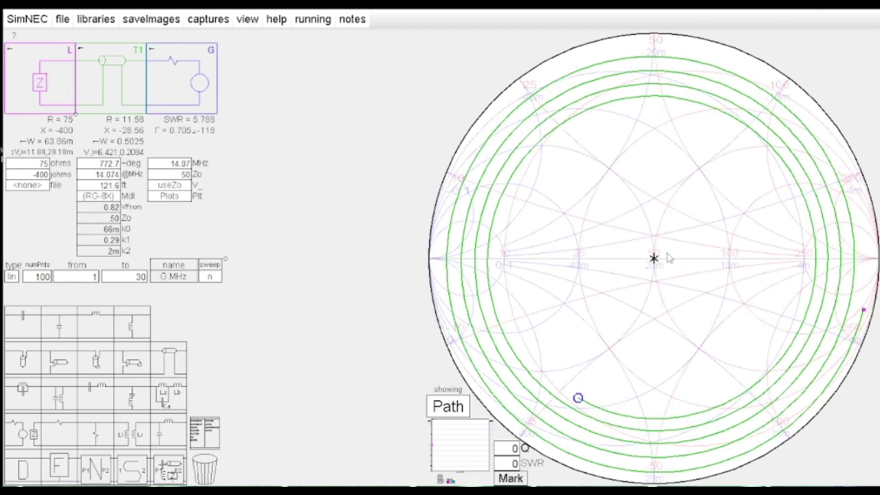
click(448, 407)
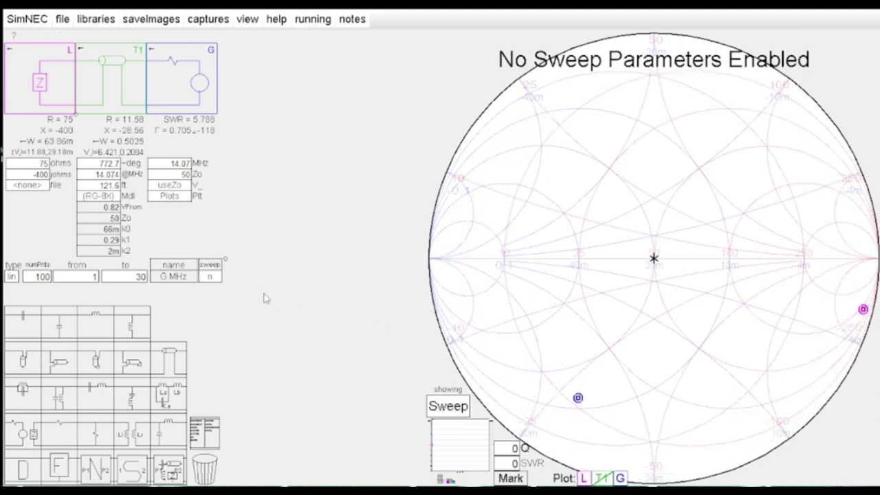
Step: Enable the 1–30 MHz sweep, read SWR at 10.67, 15.06 and 27.07 MHz, and enlarge the plot
click(209, 276)
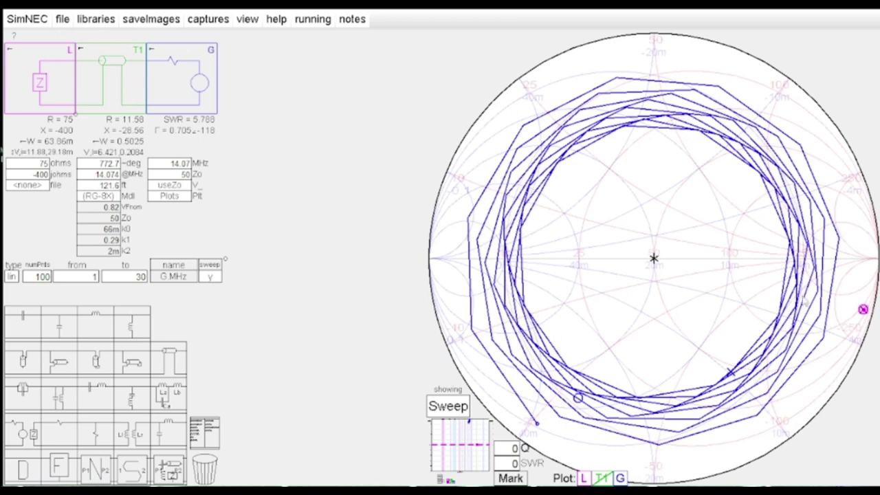
click(641, 122)
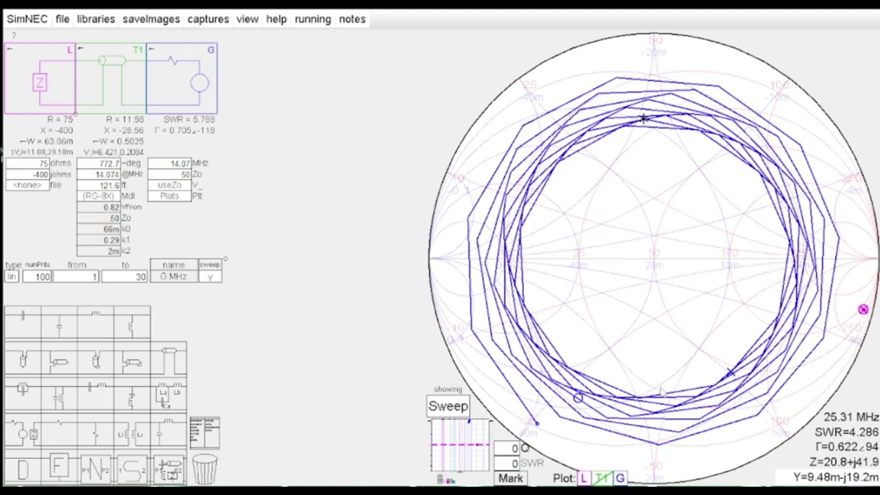
click(608, 417)
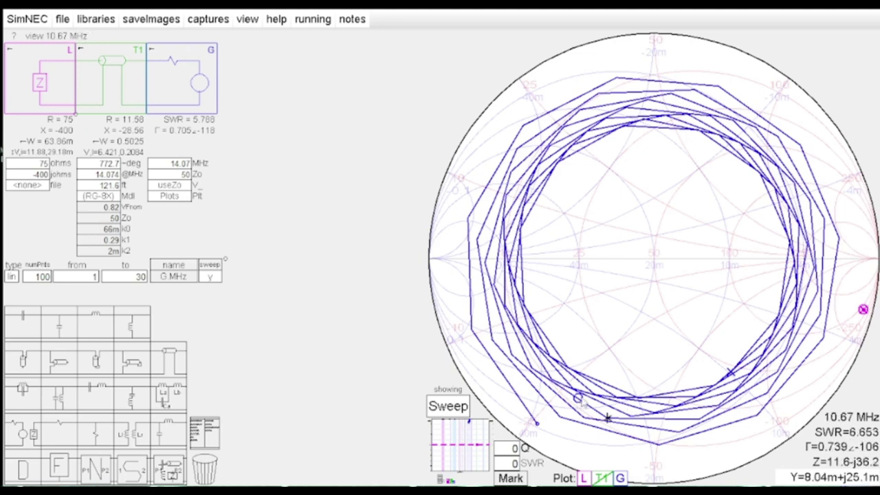
click(643, 397)
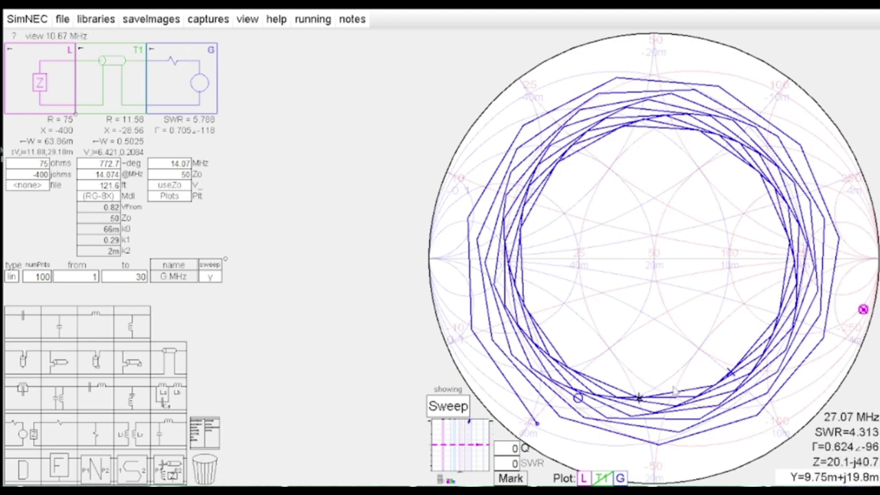
click(549, 146)
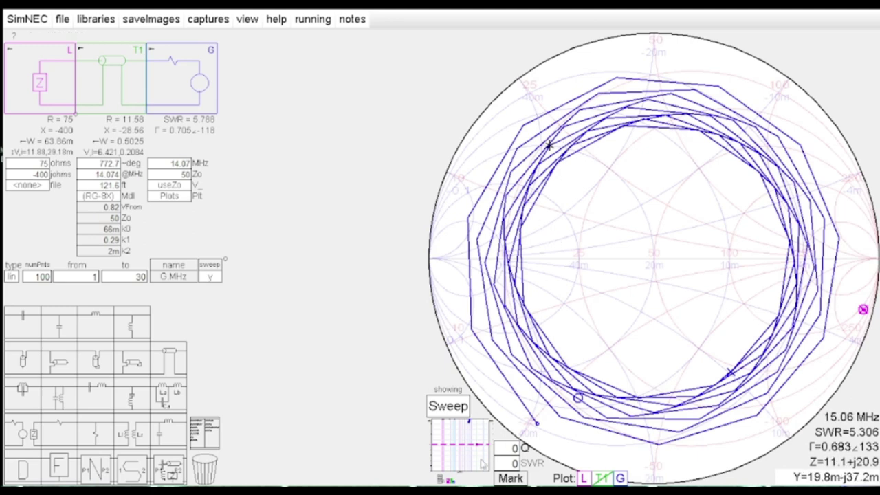
click(473, 461)
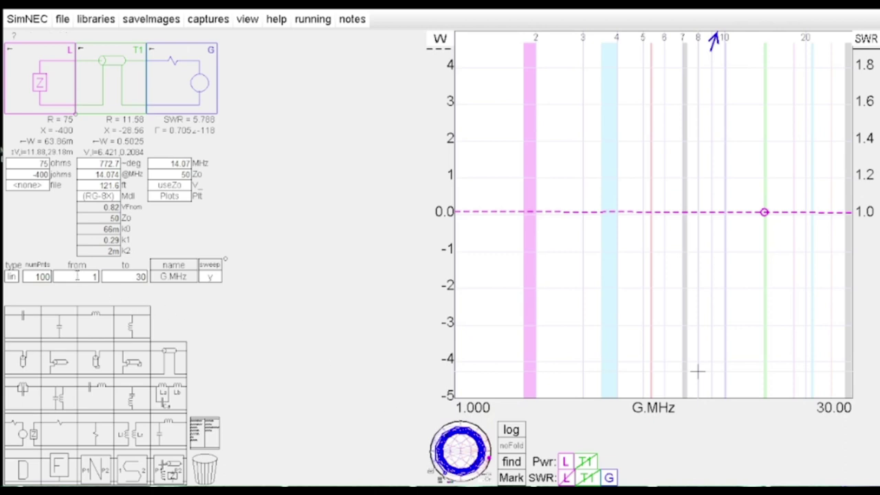
Step: Set the sweep to 12–15 MHz and read SWR 5.794 at 14.06 MHz
click(81, 277)
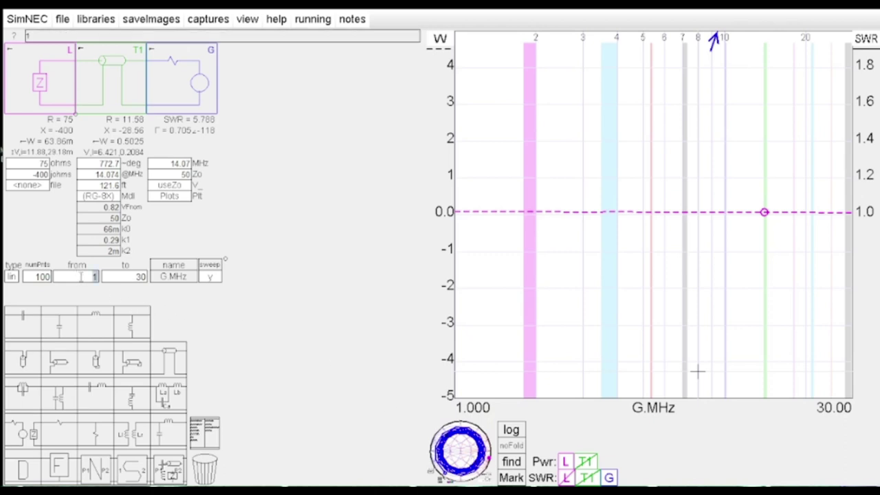
text(12)
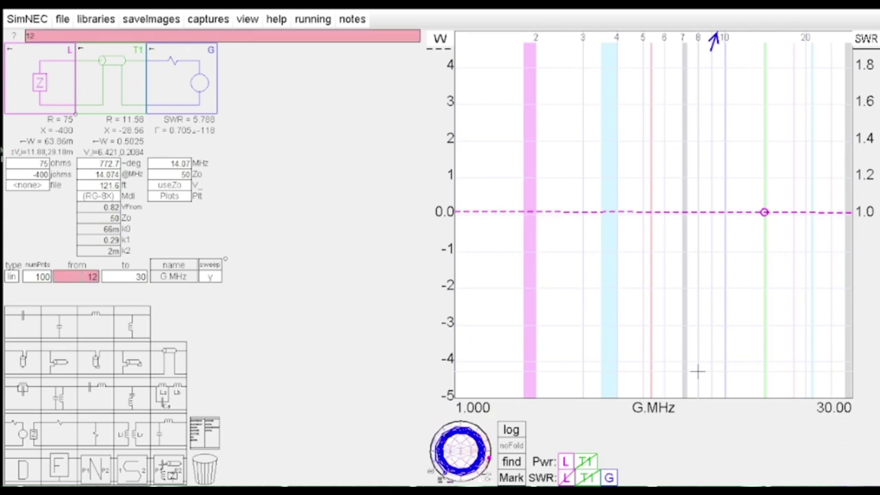
click(126, 279)
text(15)
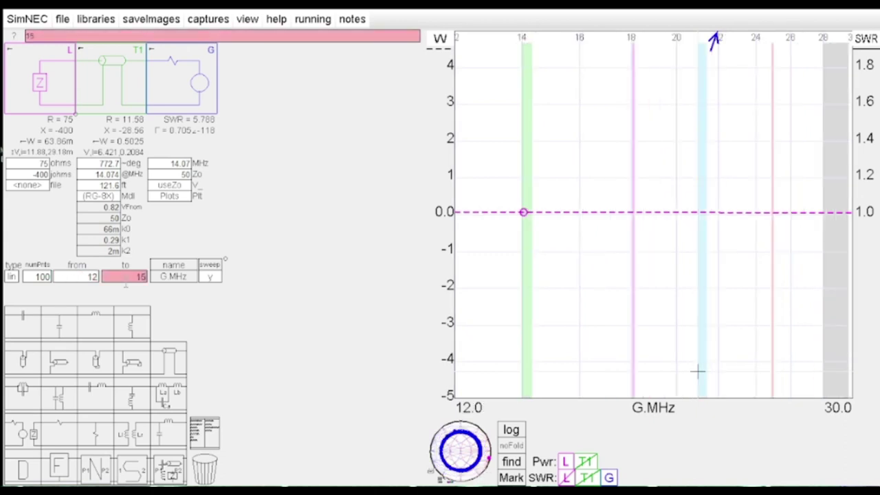
key(Return)
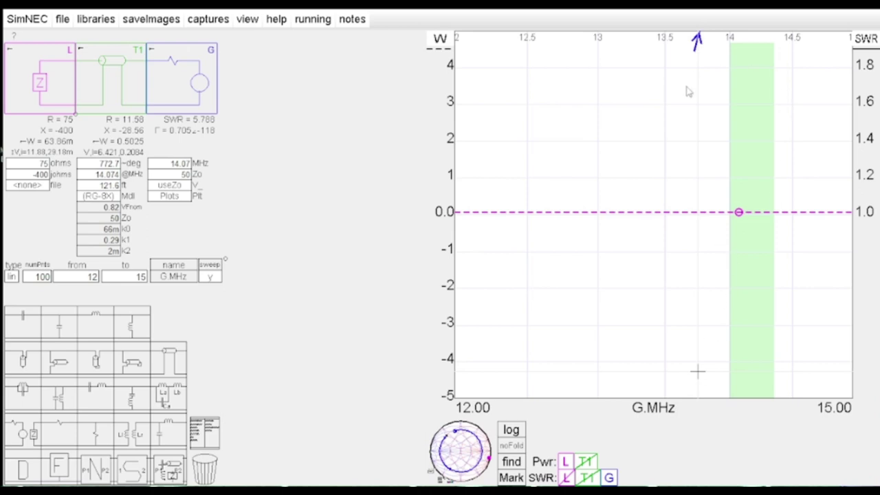
scroll(686, 96, up, 2)
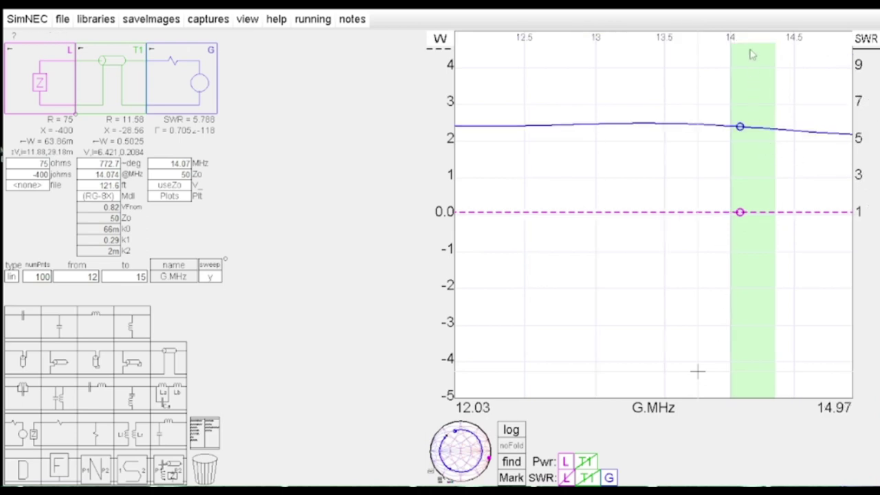
click(739, 127)
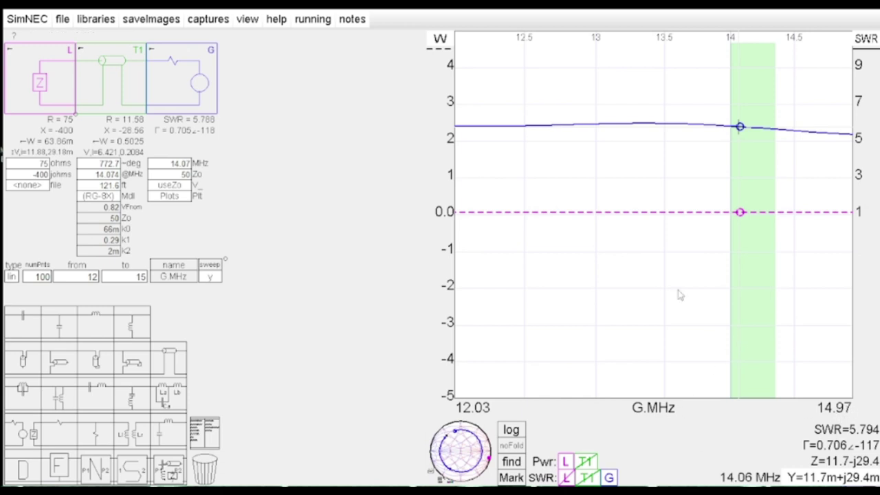
Step: Return to the Smith chart and draw an SWR 1.5 target circle
click(456, 453)
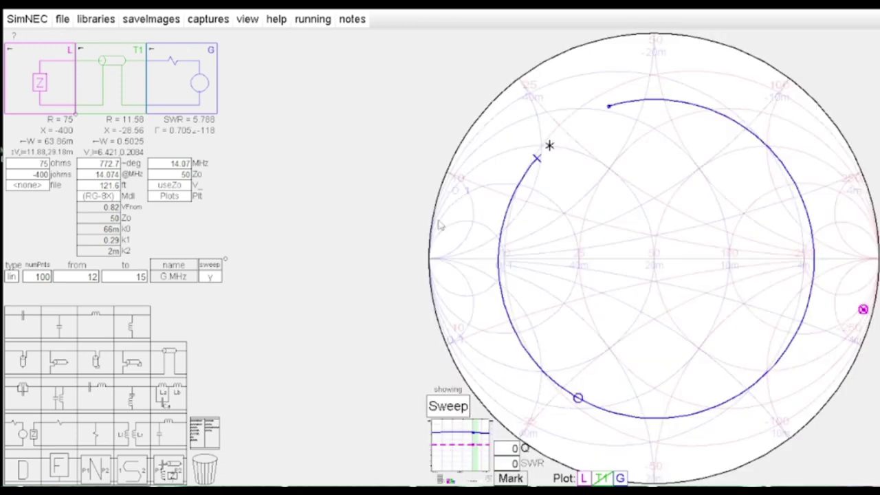
click(509, 464)
text(1.5)
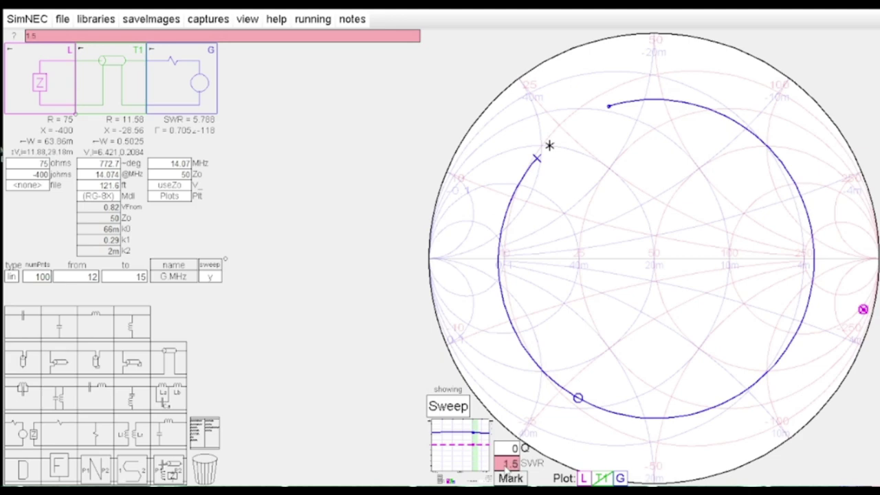
key(Return)
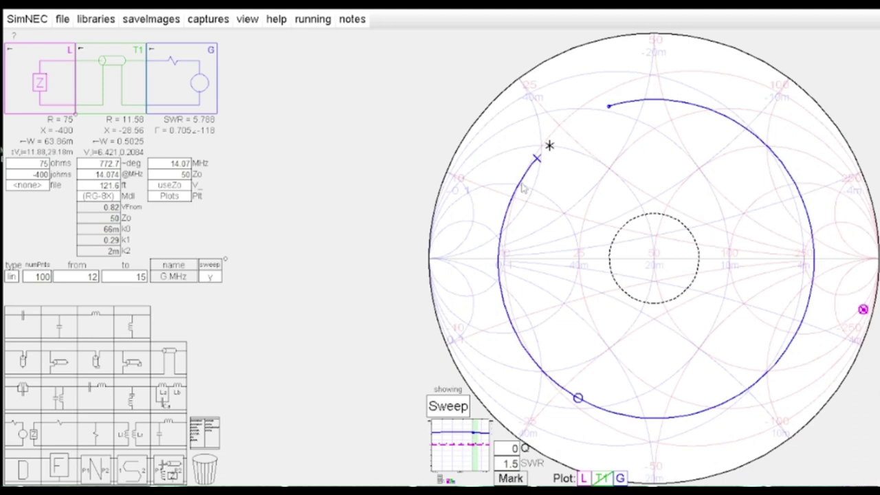
Step: Read the trace values at 15.00 MHz and display both sweep trace and line path
click(522, 184)
click(537, 159)
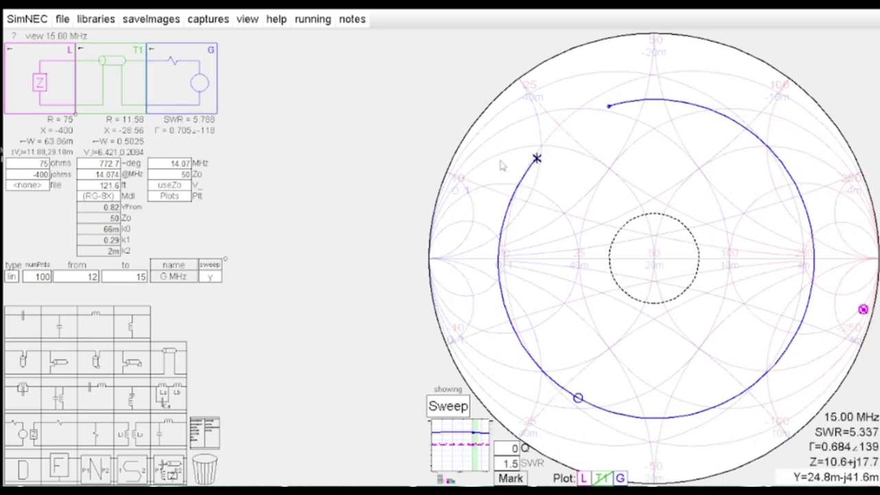
click(463, 413)
click(462, 412)
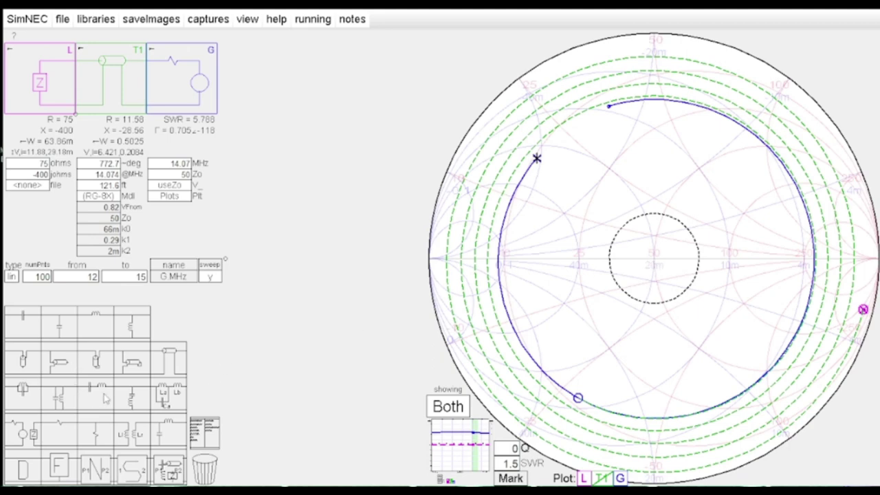
Step: Insert an LC matching network between load and coax, then read SWR 1.016 at 14.06 MHz
drag(165, 443, 95, 94)
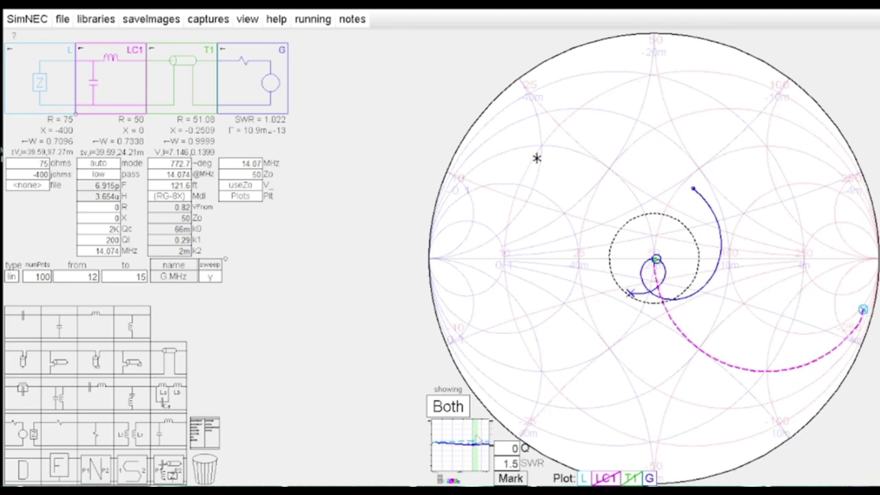
click(465, 454)
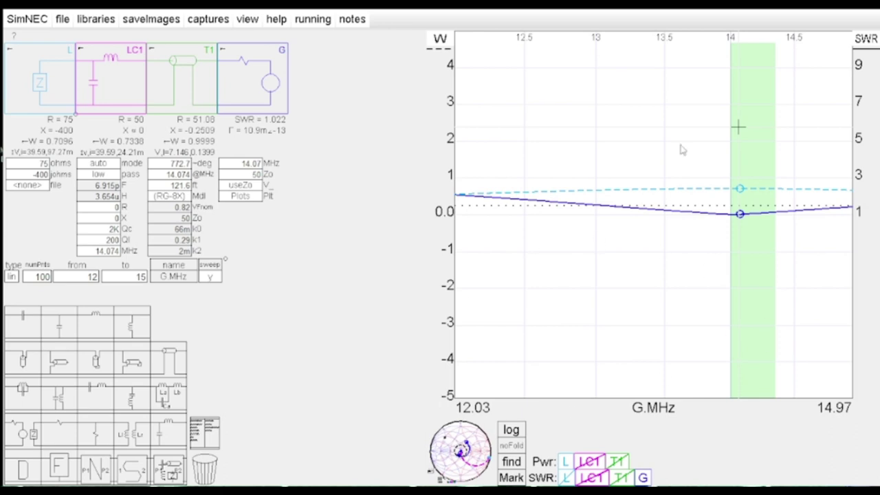
click(740, 214)
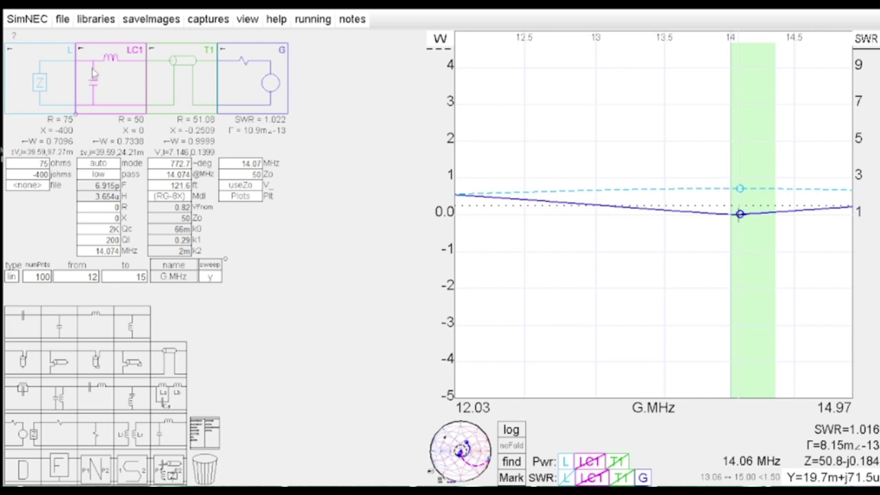
Step: Move LC1 between the RG-8X coax and the generator, then read the SWR at the dip
drag(113, 85, 188, 78)
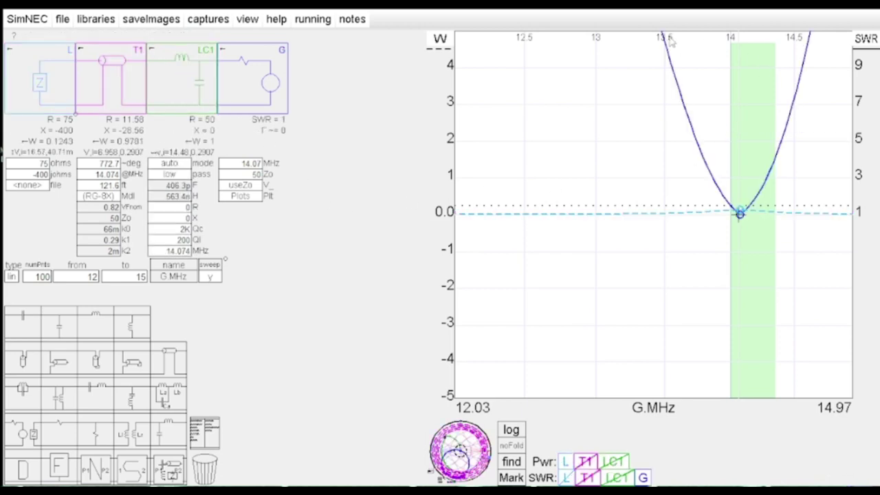
click(743, 217)
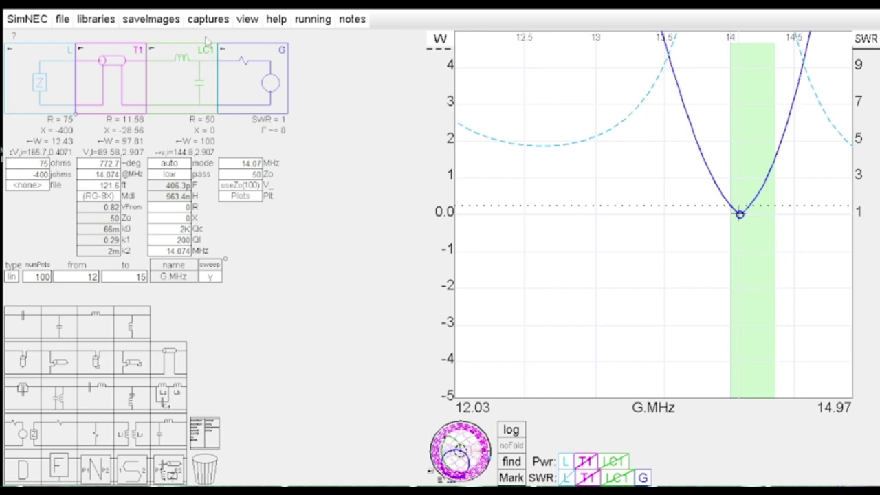
Step: Rotate LC1 through several orientations, then delete it to bring SWR back to 5.788
right_click(180, 84)
click(221, 115)
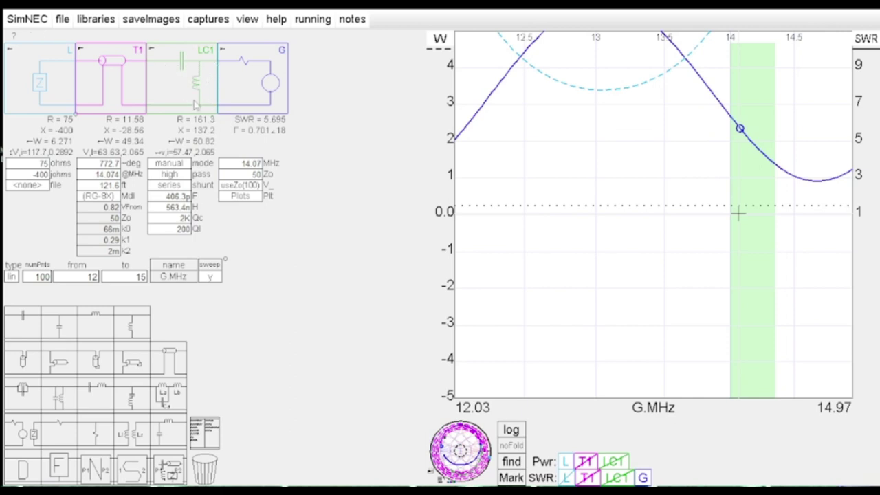
right_click(178, 94)
click(213, 113)
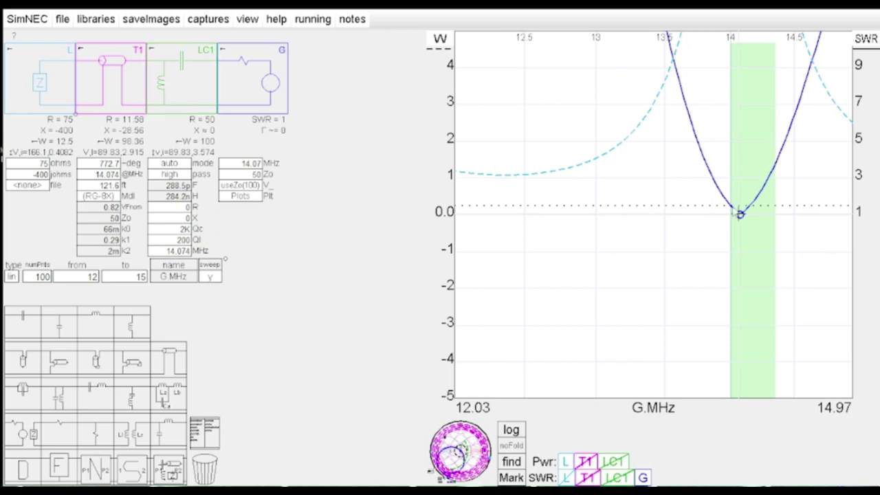
right_click(183, 87)
click(210, 108)
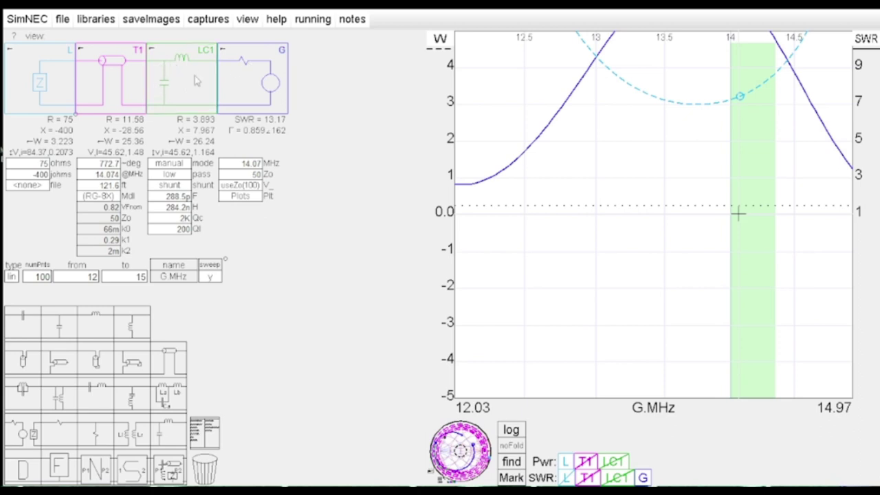
right_click(194, 75)
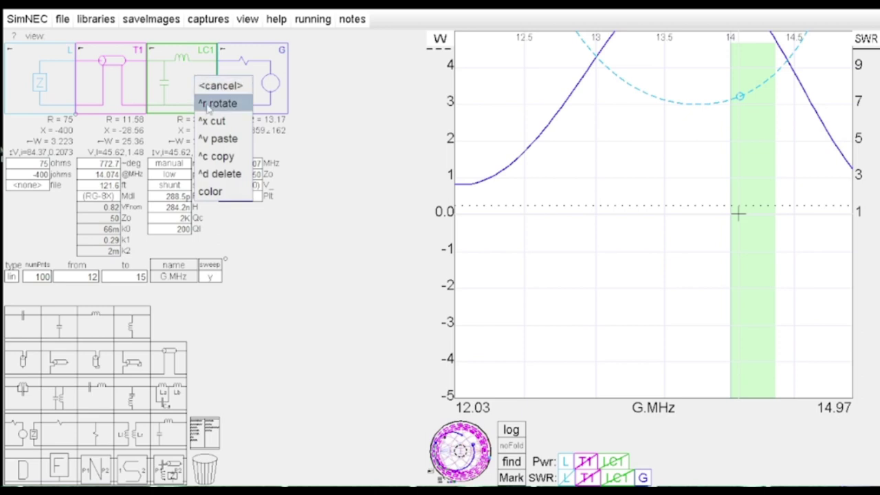
click(209, 105)
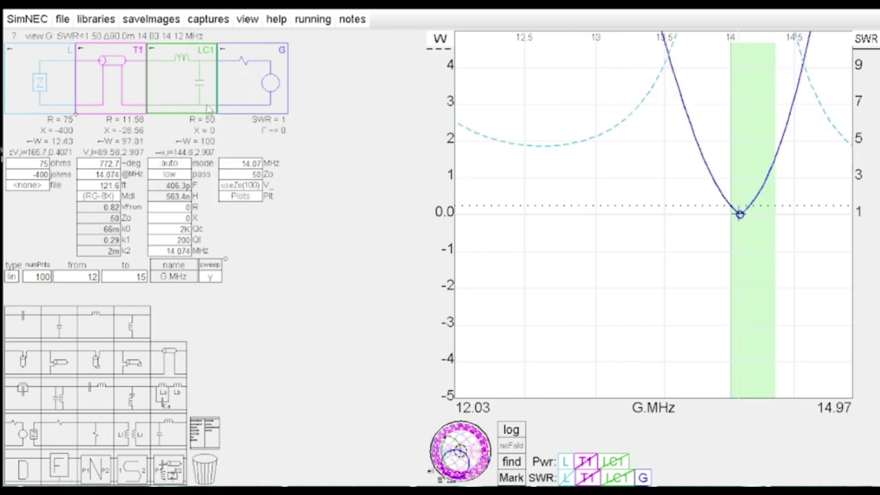
click(160, 94)
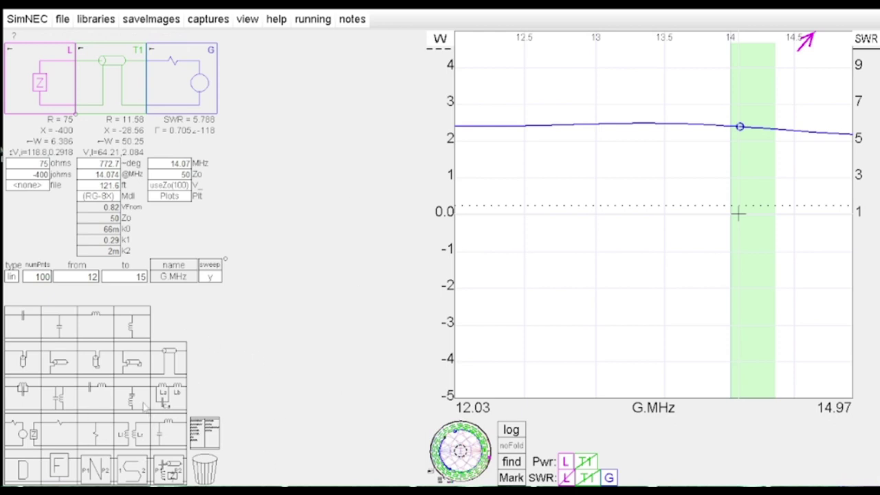
Step: Drop a new LC network between T1 and G and set it to manual with 500n inductance
drag(172, 433, 182, 81)
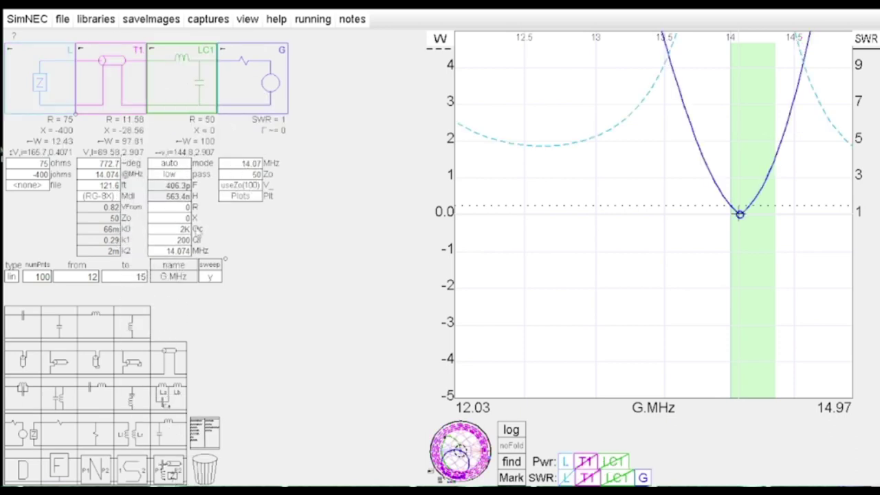
click(169, 165)
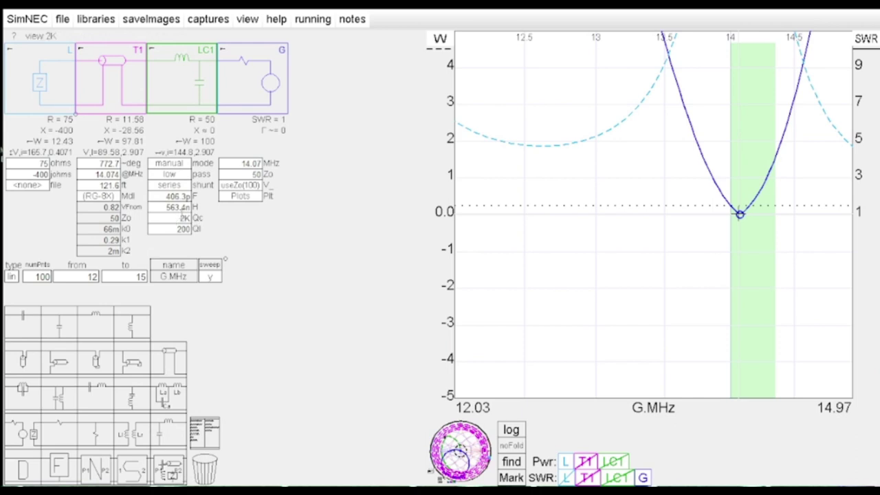
click(172, 207)
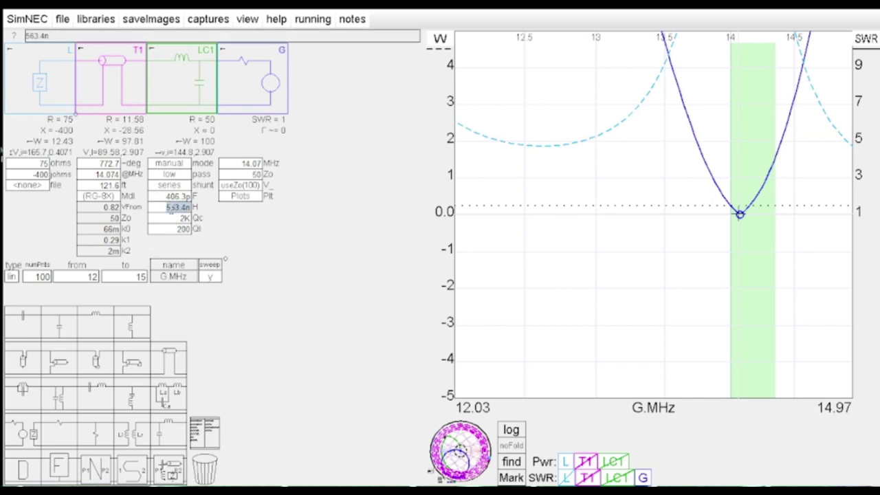
text(500)
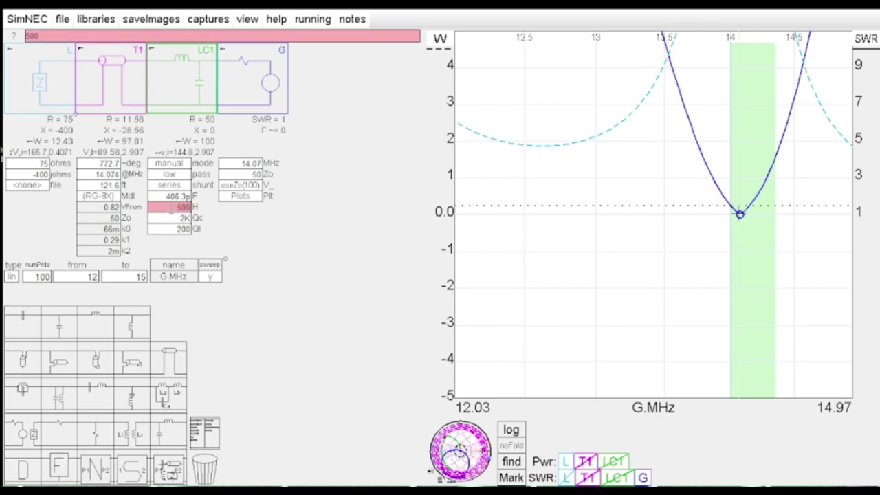
text(n)
key(Return)
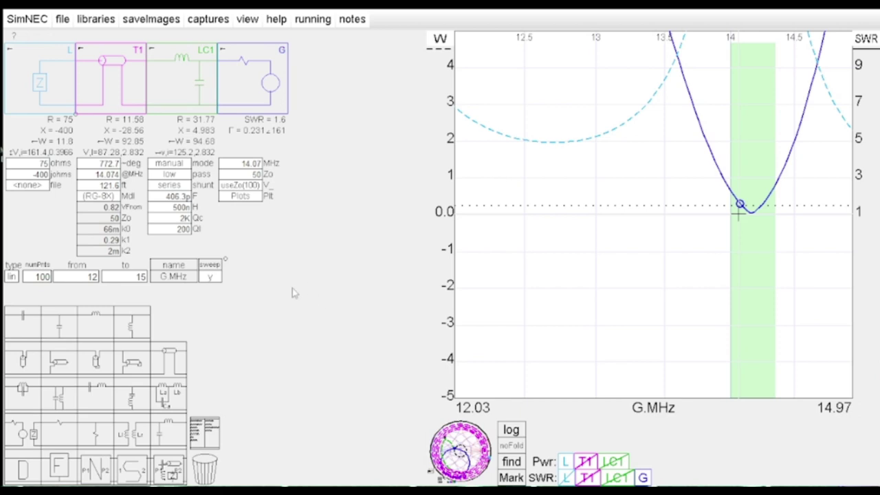
Step: Insert shunt capacitor C1 after the coax and set LC1 to 500p and 400n (SWR 1.955)
drag(59, 332, 178, 82)
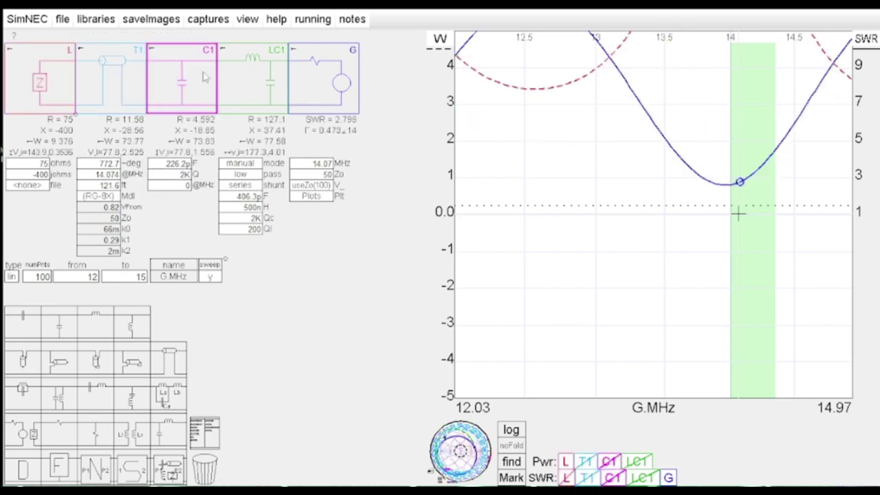
click(739, 182)
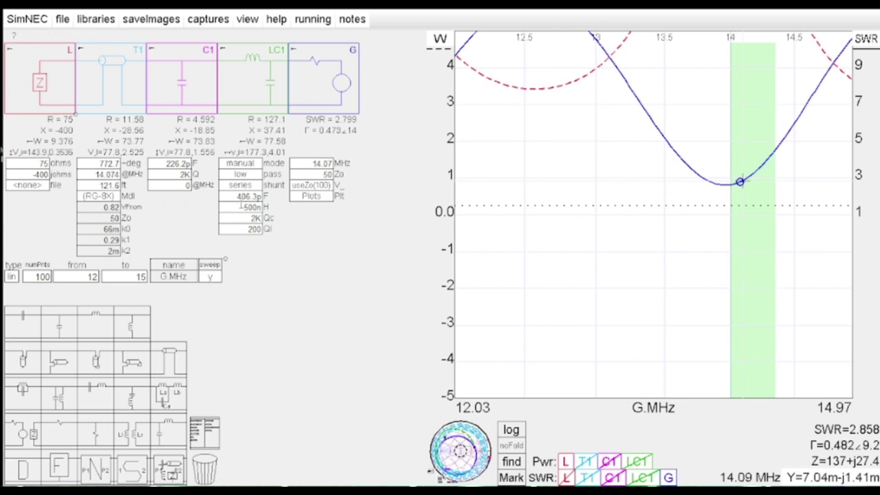
click(241, 198)
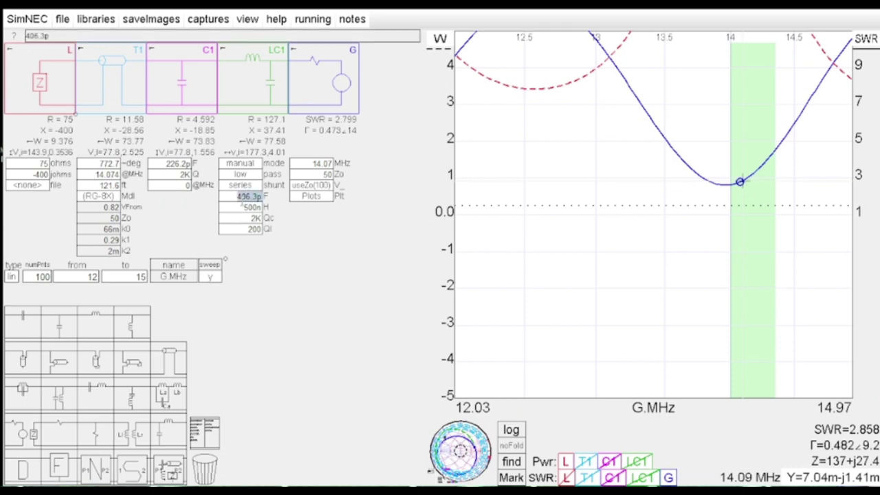
text(500)
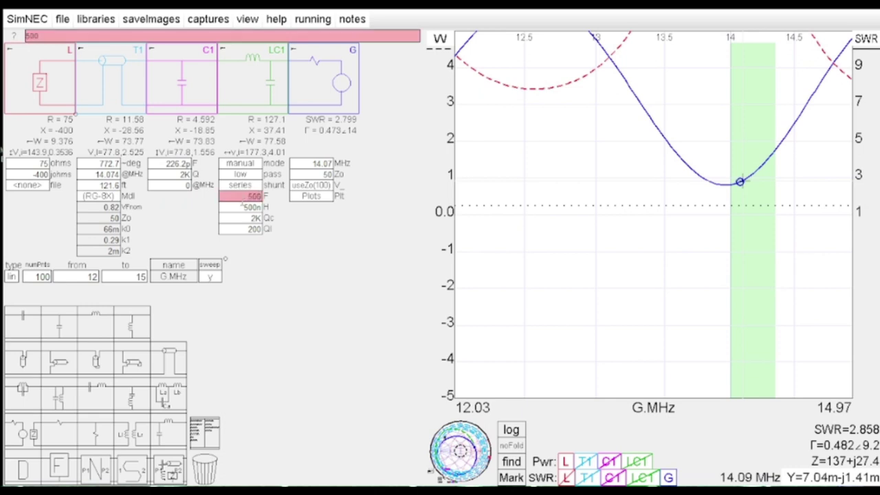
text(p)
key(Return)
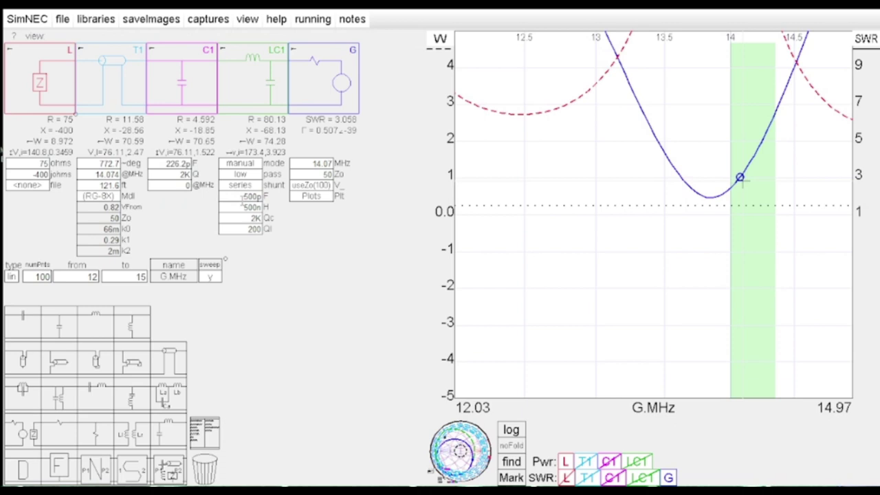
click(251, 207)
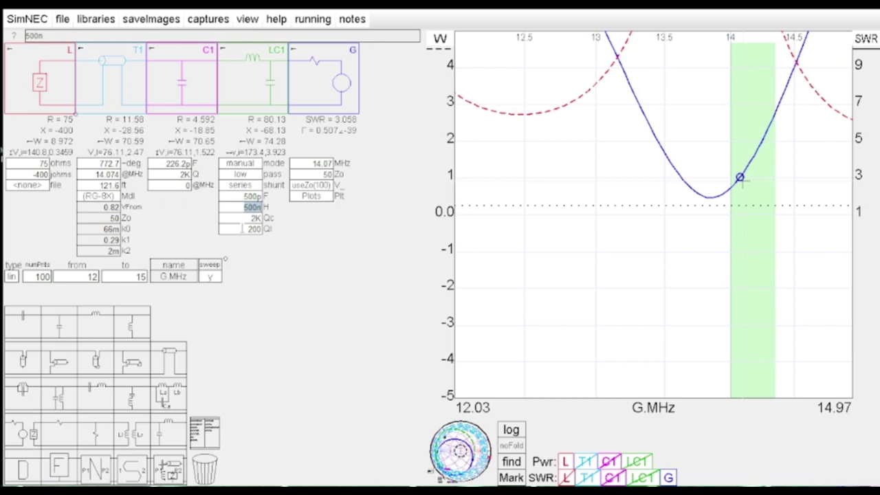
text(400)
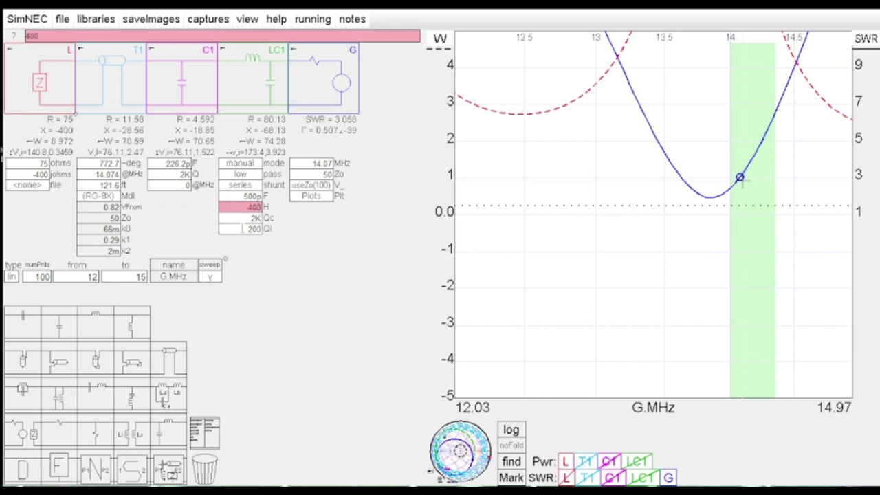
text(n)
key(Return)
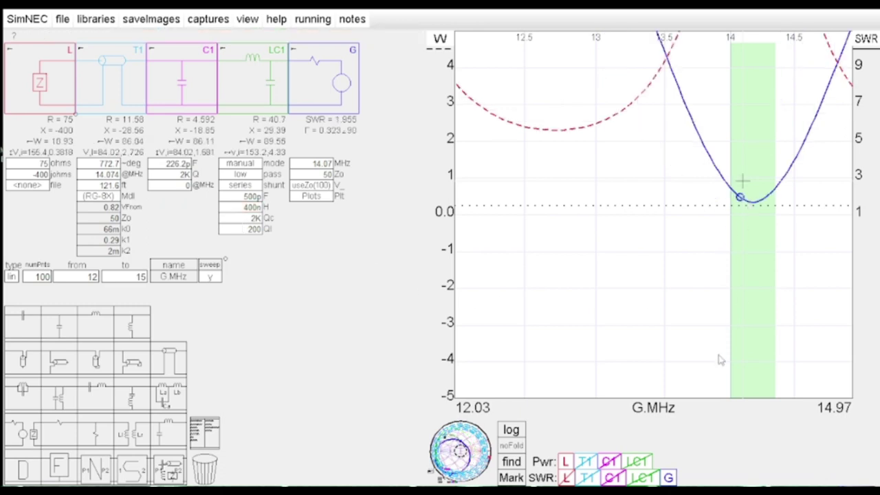
click(742, 198)
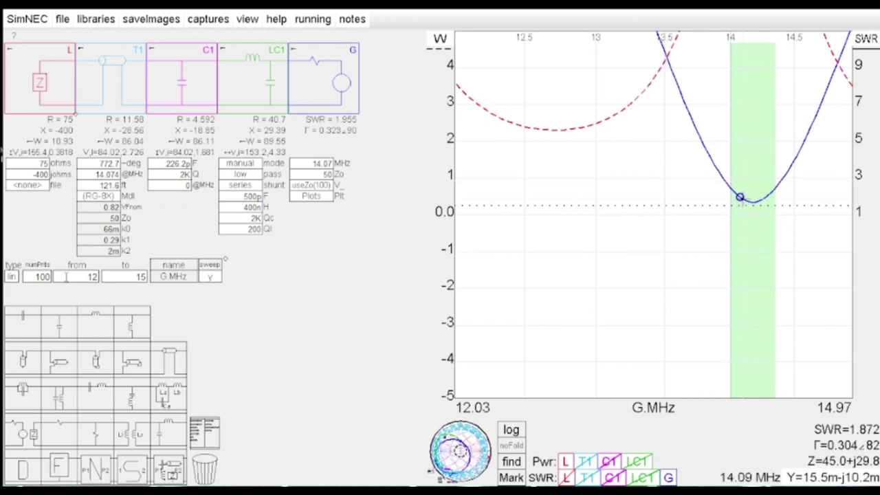
click(42, 276)
Step: Set the sweep to 500 points and slide the marker to 14.04 MHz, reading SWR 2.133
text(500)
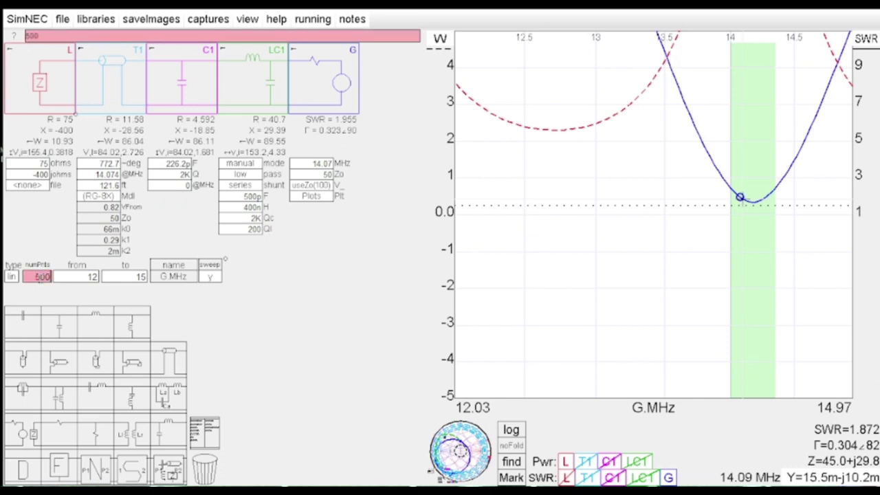
key(Return)
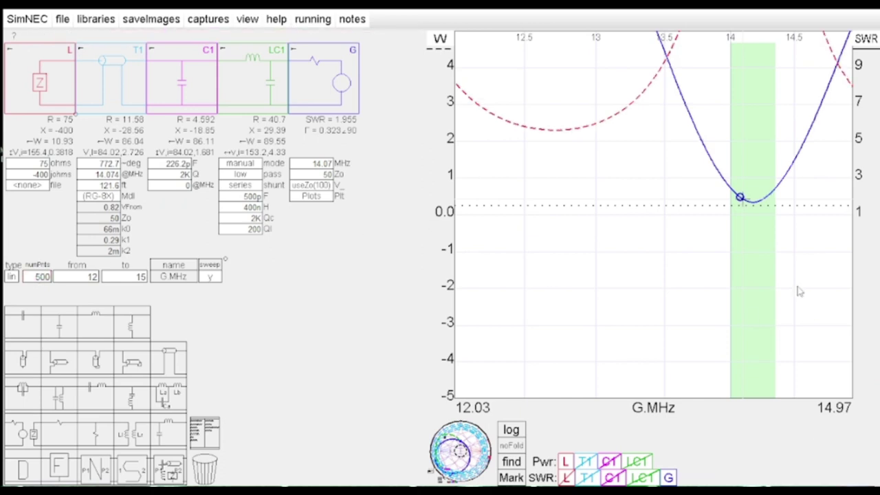
click(741, 199)
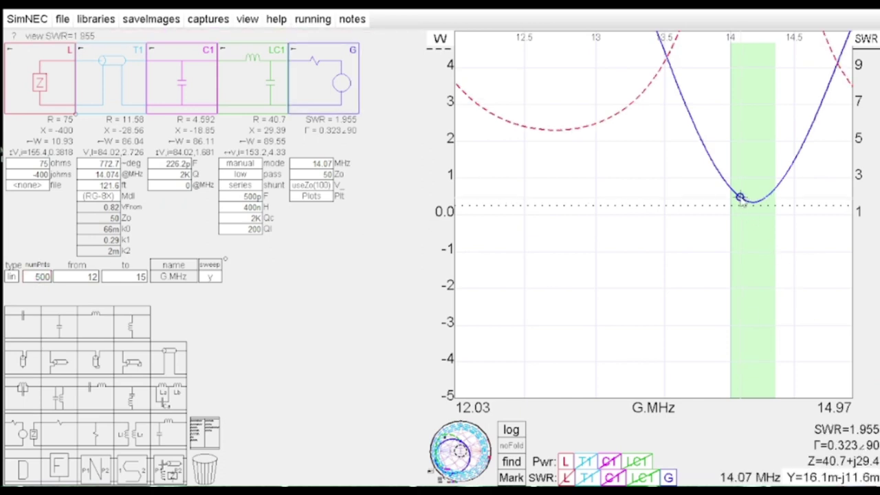
click(740, 198)
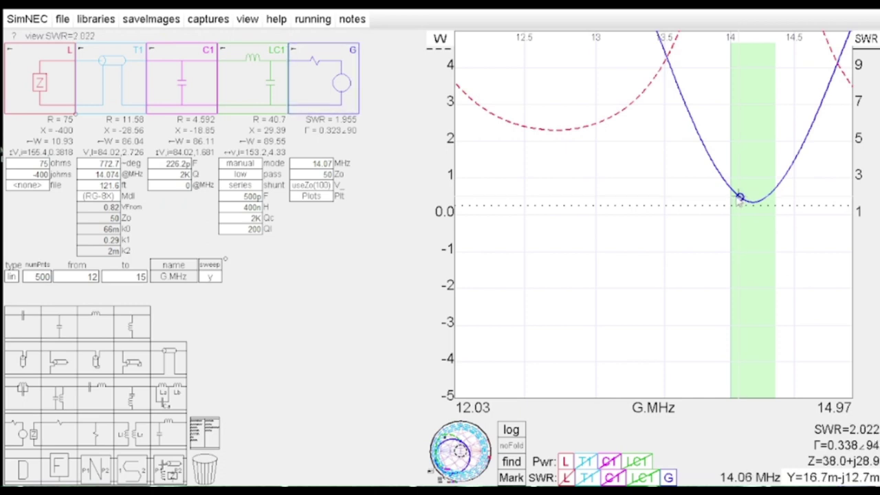
click(737, 196)
click(734, 194)
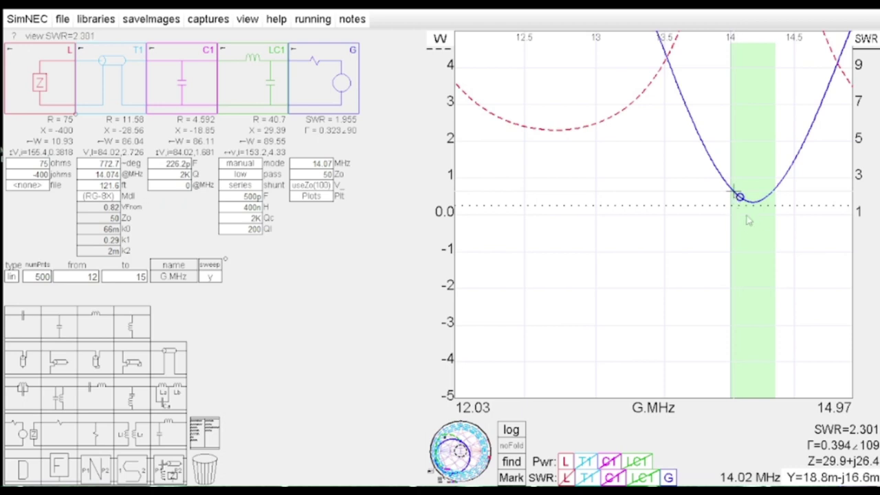
drag(740, 199, 737, 196)
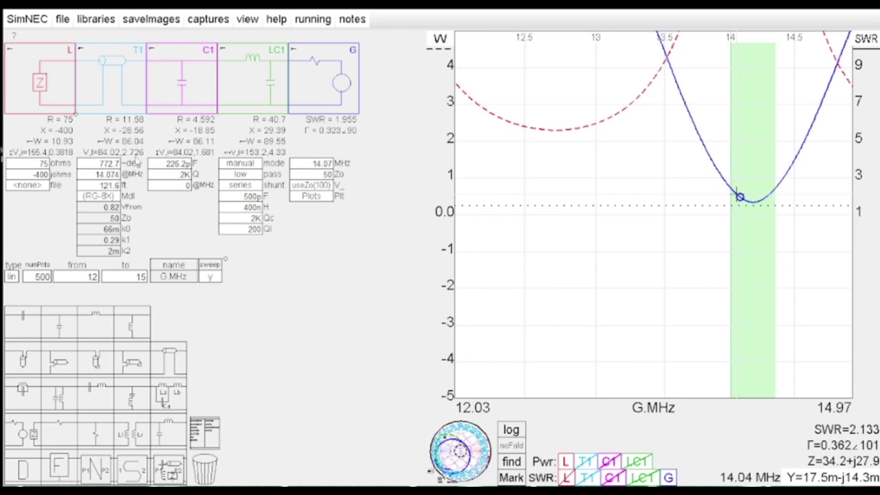
Step: Try 200 pF on C1, then settle on 250 pF for an SWR of 2.006
click(169, 163)
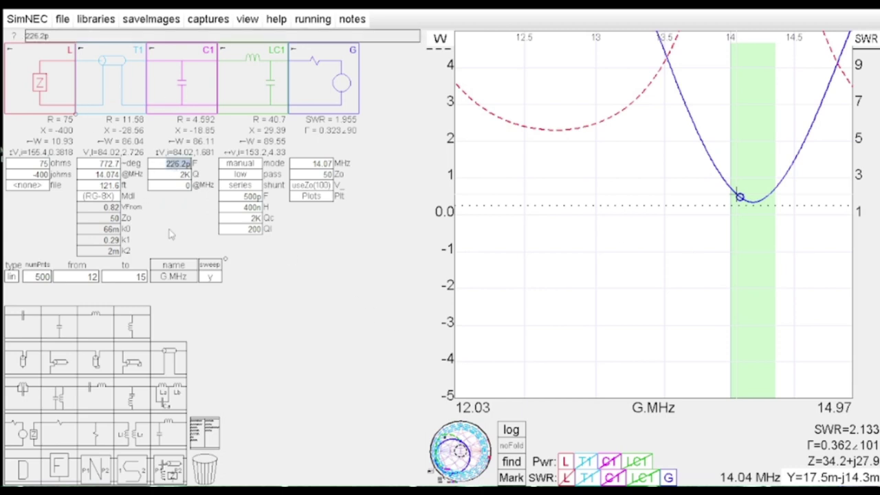
text(200)
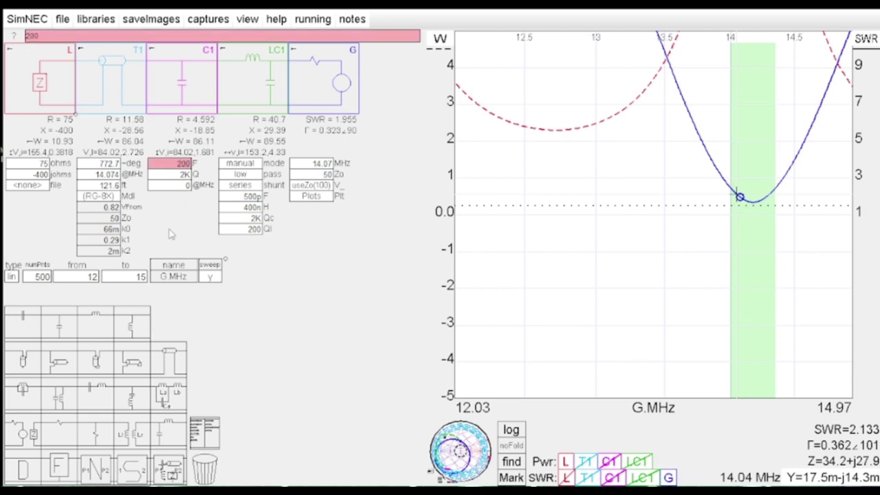
key(Return)
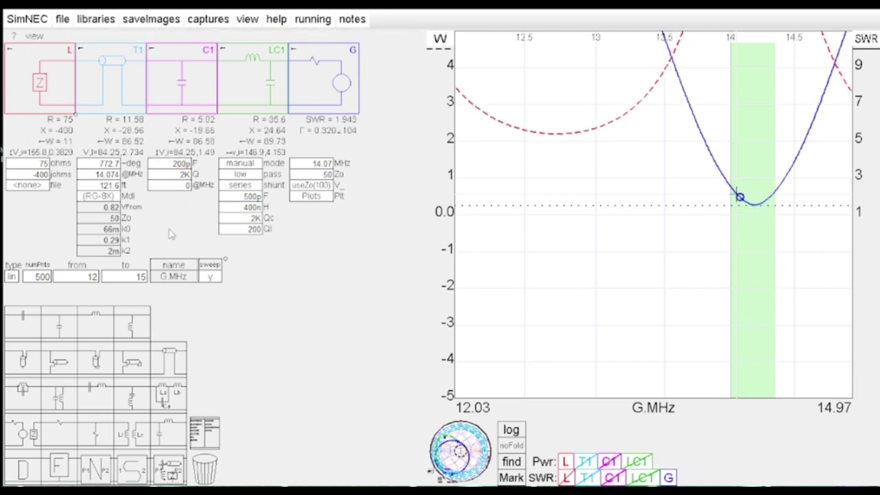
click(173, 165)
text(250)
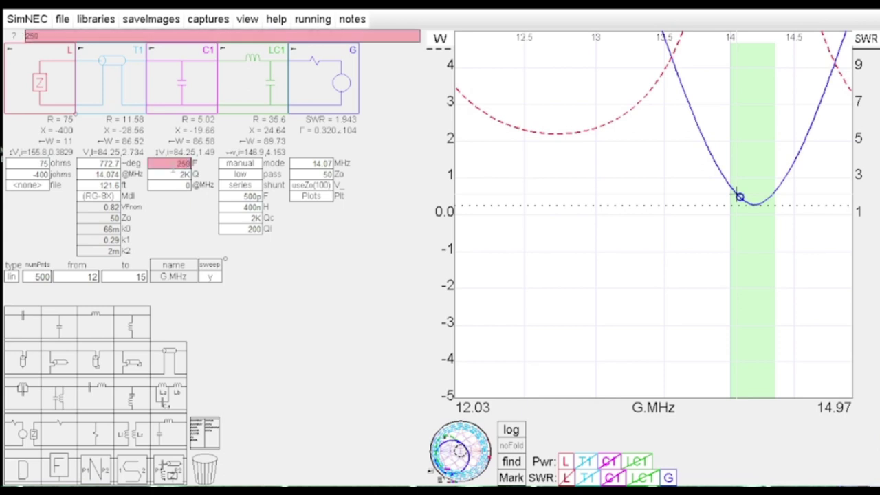
key(Return)
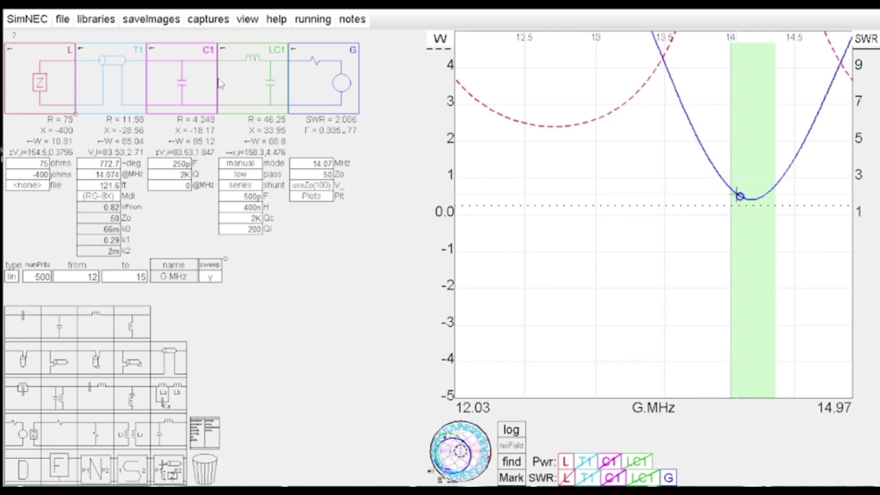
Step: Delete C1 and LC1, then drop a fresh auto-tuned LC section between T1 and G
click(198, 94)
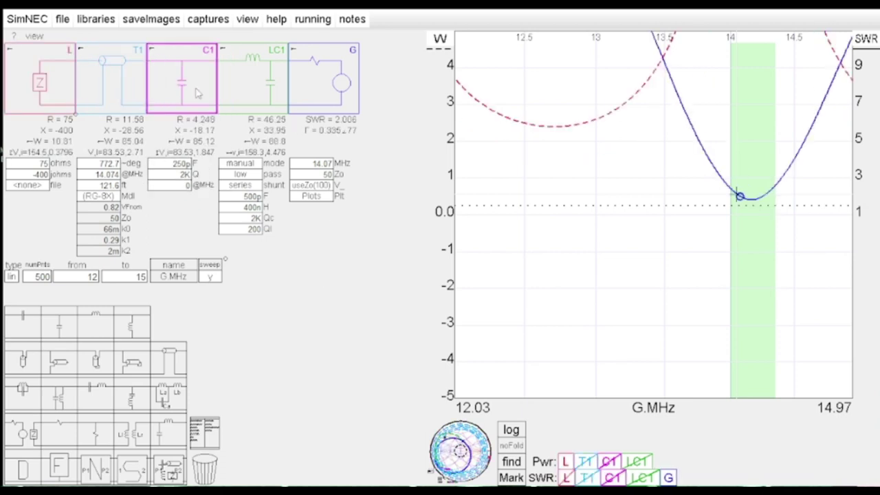
key(Delete)
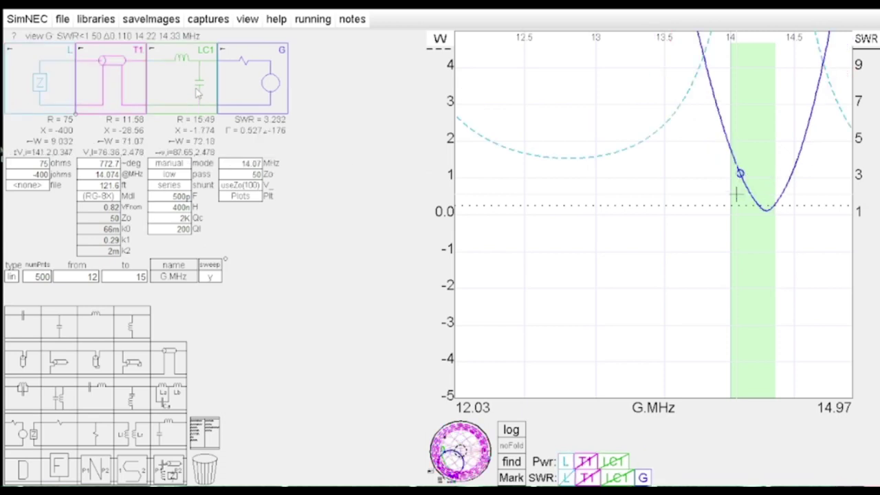
key(Delete)
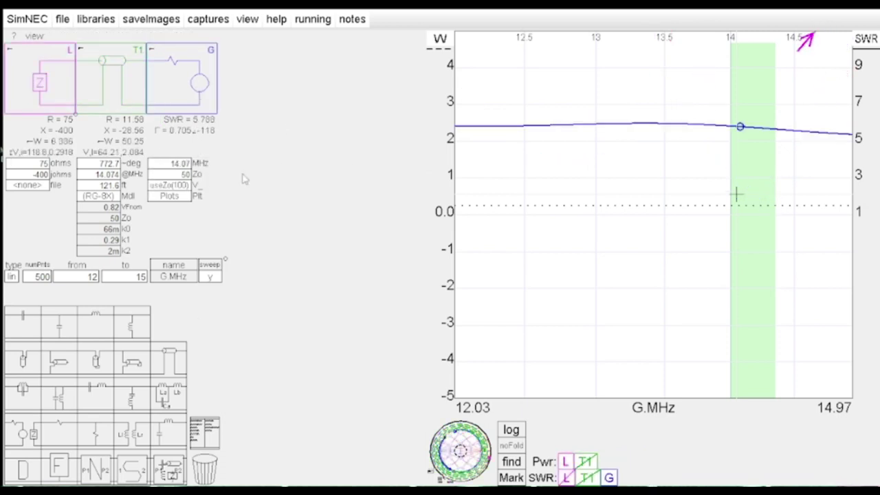
drag(167, 435, 182, 77)
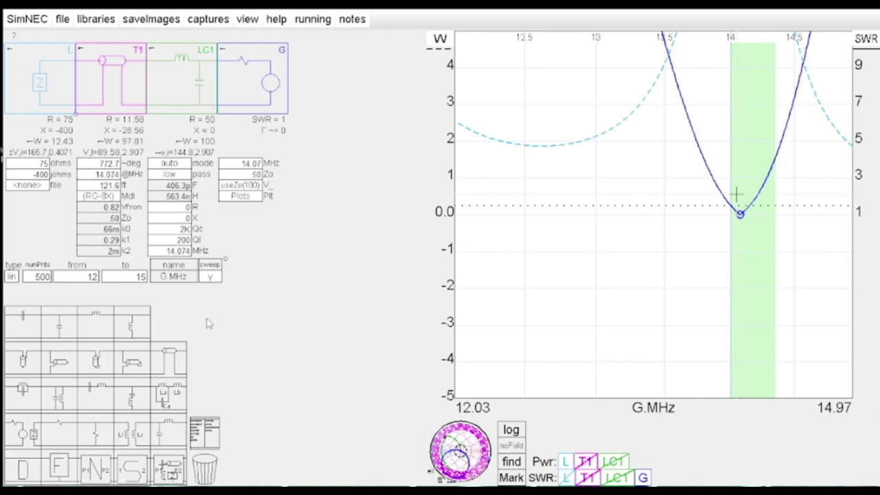
click(191, 94)
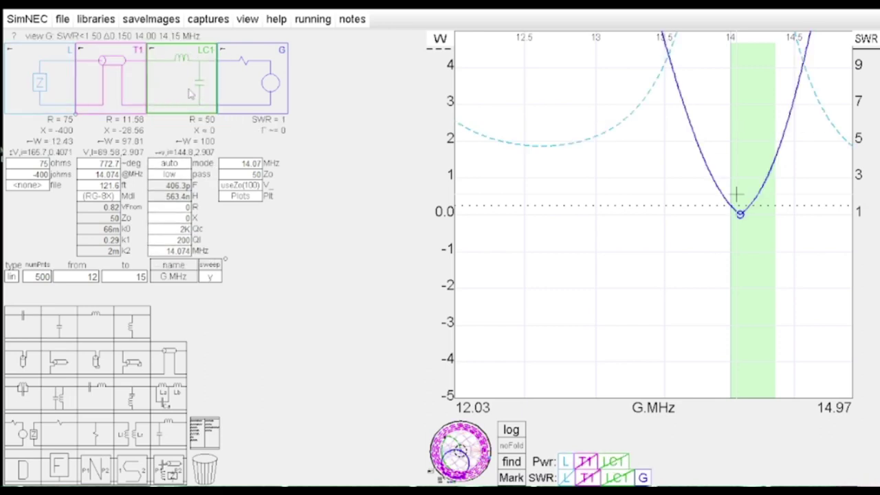
Step: Rotate LC1 into a high-pass section and add series capacitor C1 before the generator
right_click(191, 94)
click(210, 114)
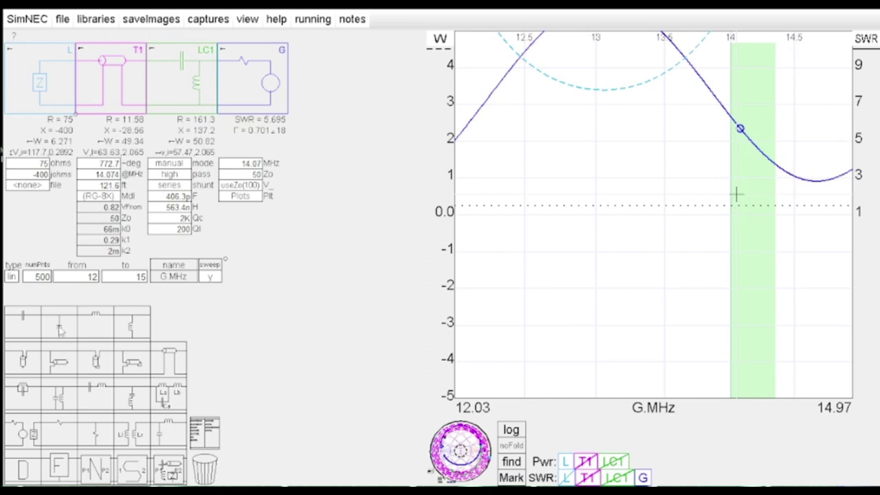
drag(36, 331, 249, 103)
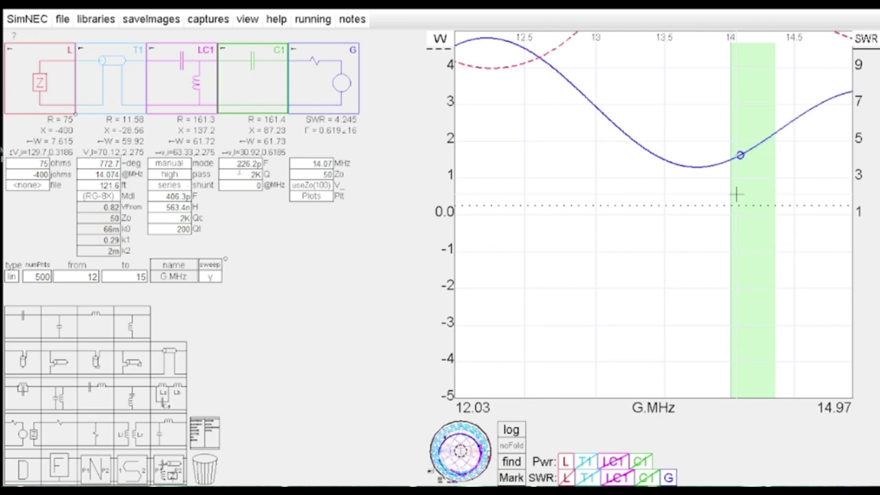
click(239, 172)
Step: Try 200 and 300 pF on C1, then set it to 150 pF, lowering SWR to 3.744
text(200p)
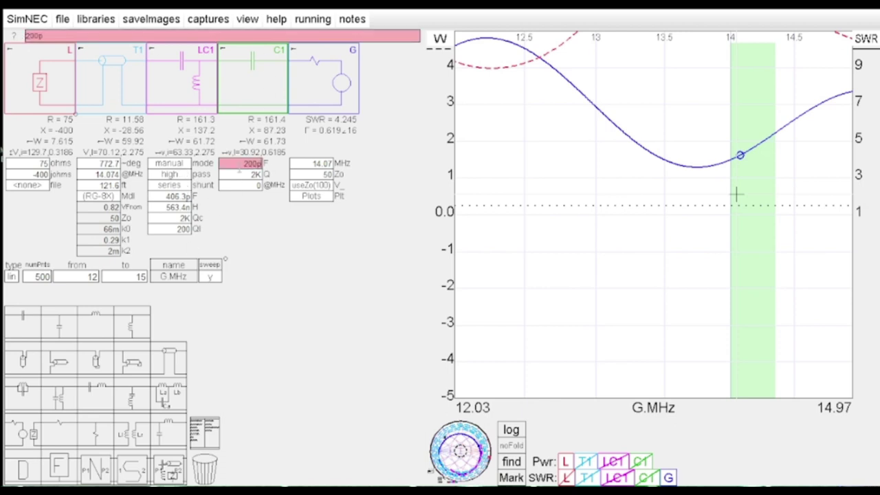
key(Return)
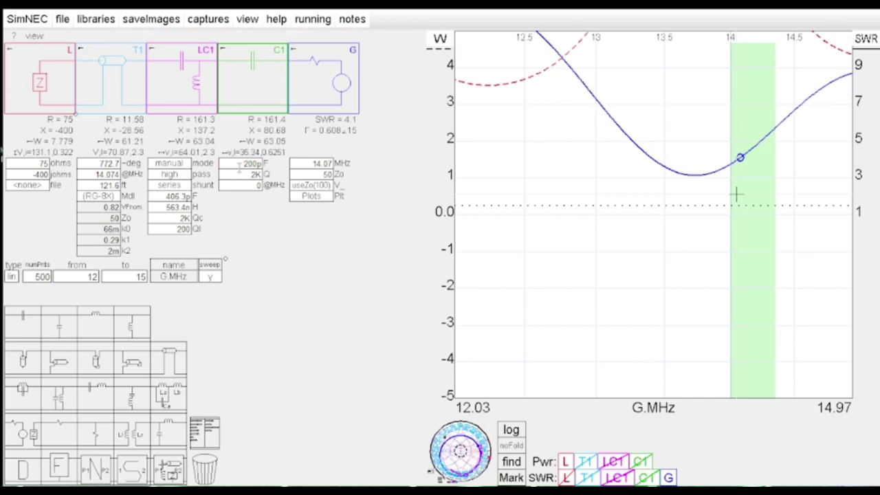
click(239, 167)
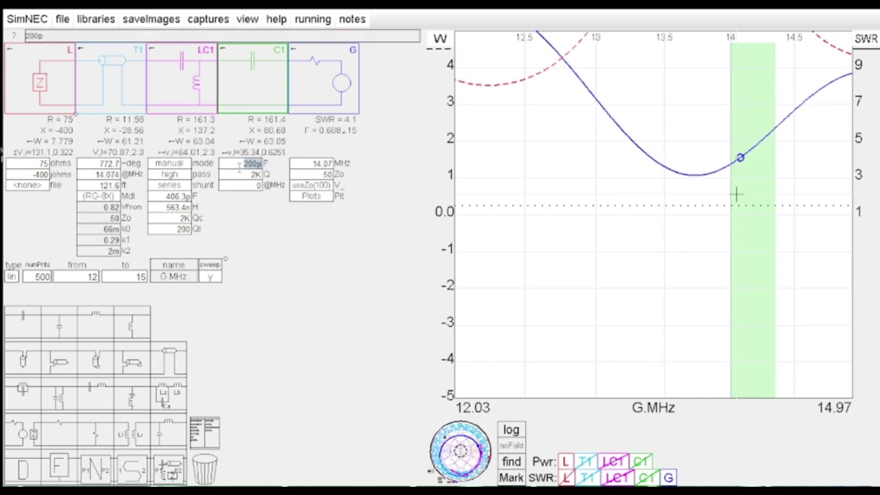
text(300)
key(Return)
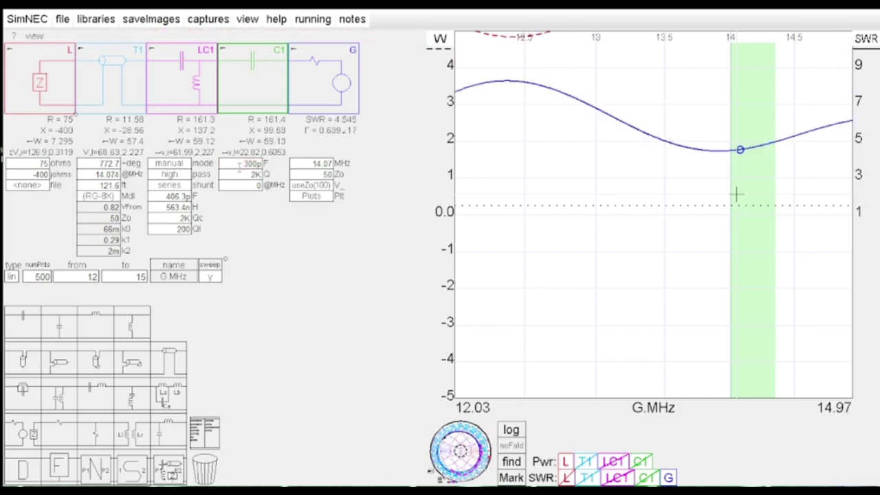
click(239, 168)
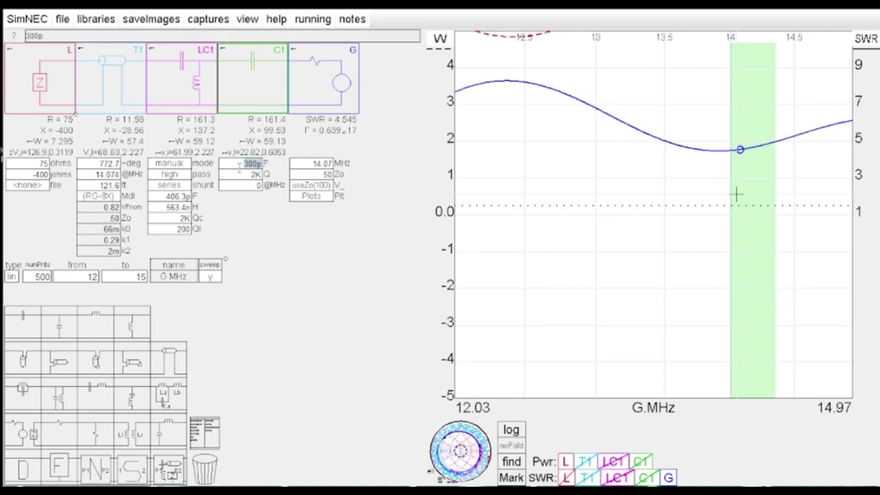
text(150)
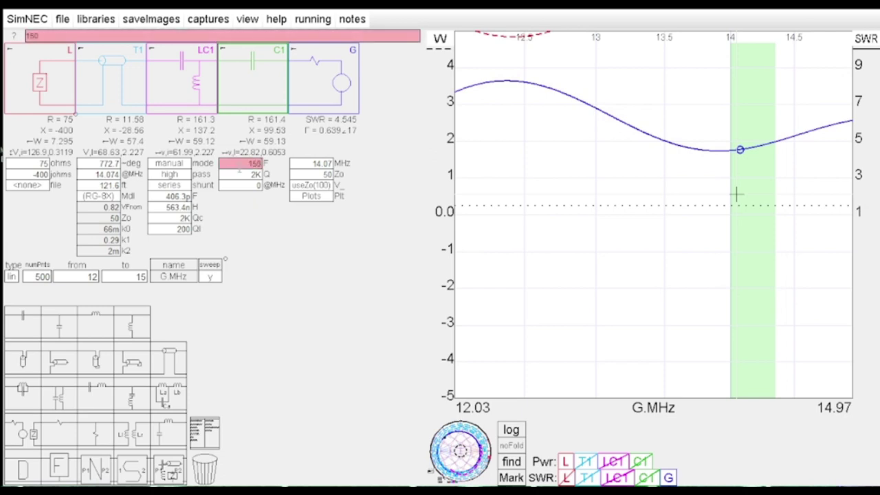
key(Return)
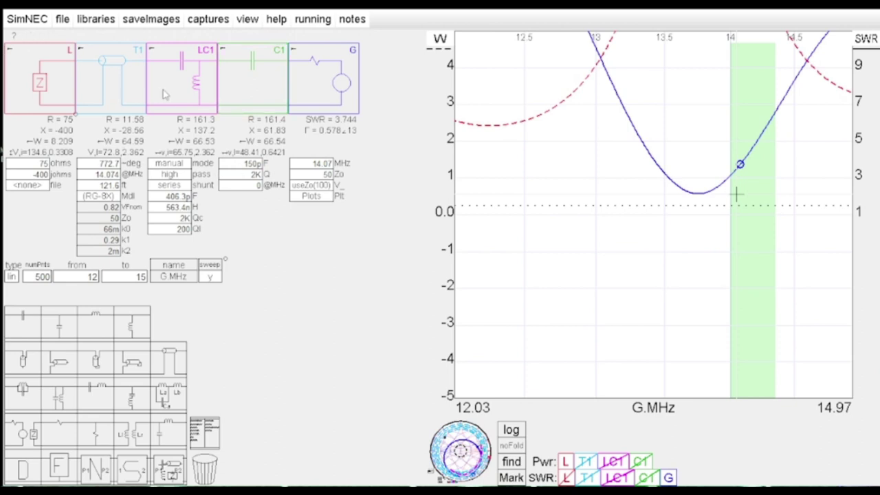
Step: Give LC1 300p capacitance and 400n inductance, shifting the SWR dip near 14.35 MHz
click(178, 197)
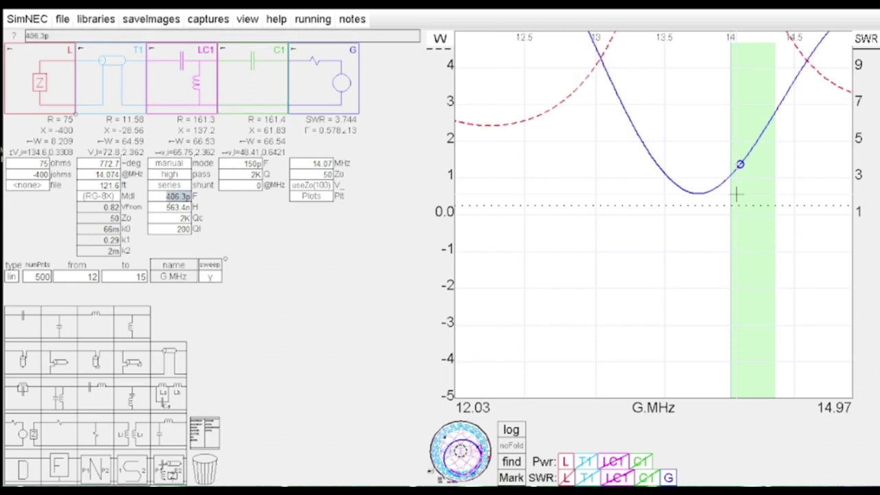
text(300)
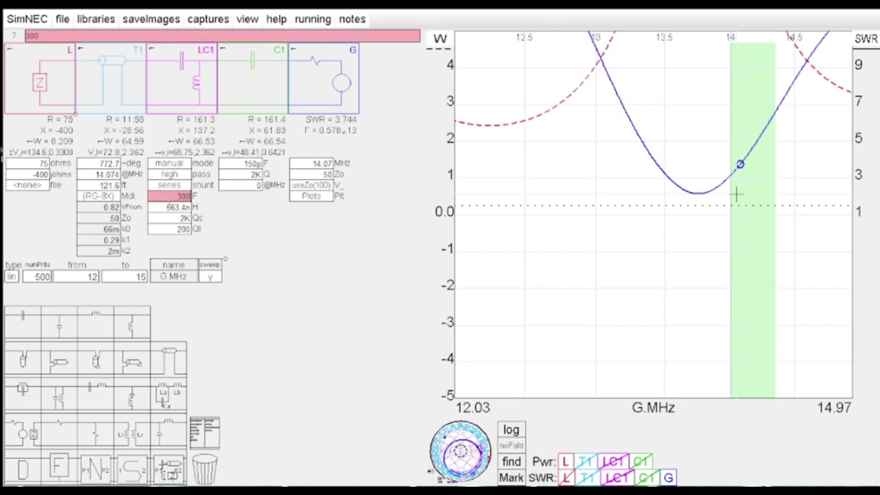
text(p)
key(Return)
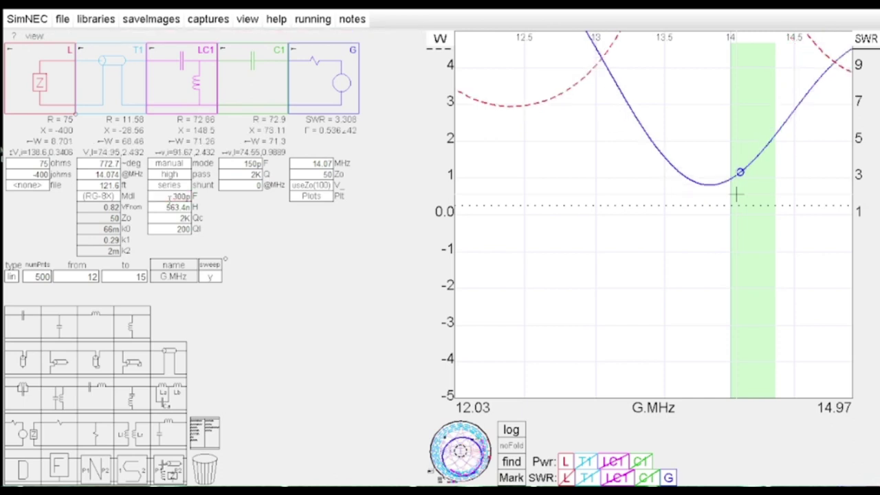
click(177, 207)
text(400)
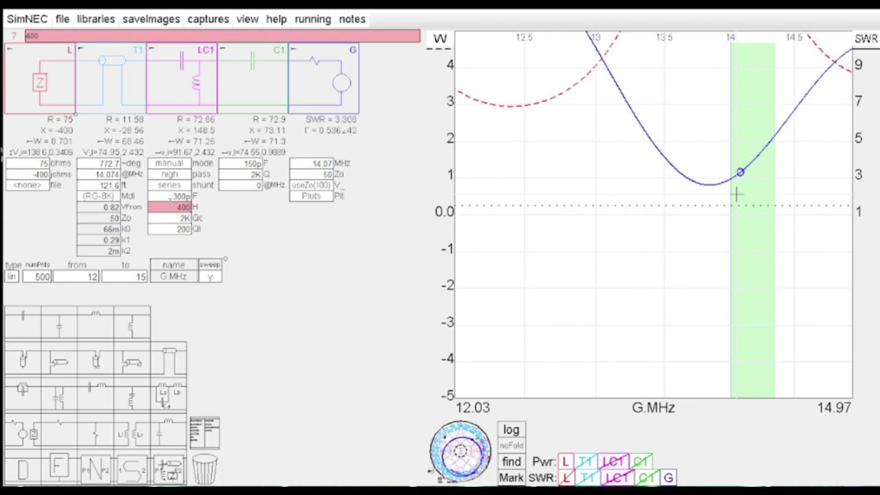
text(n)
key(Return)
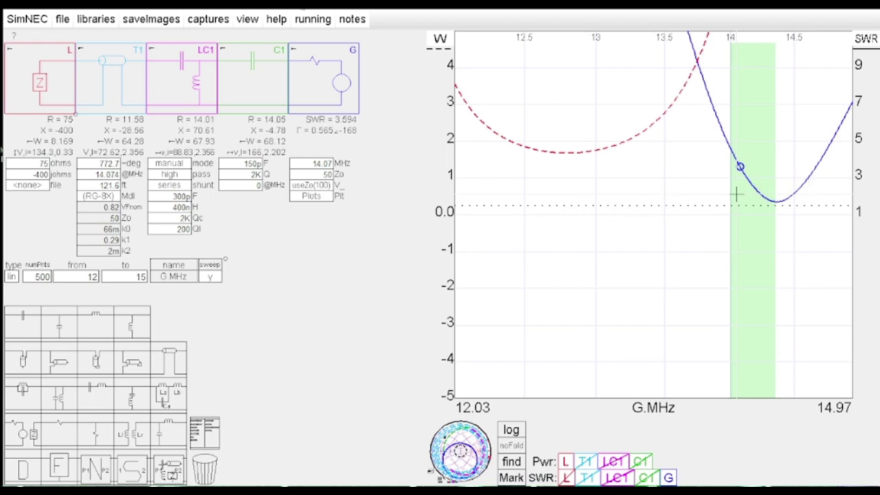
Step: Drag the T1 coax block to after C1, leaving LC1 and C1 at the load
drag(114, 83, 262, 83)
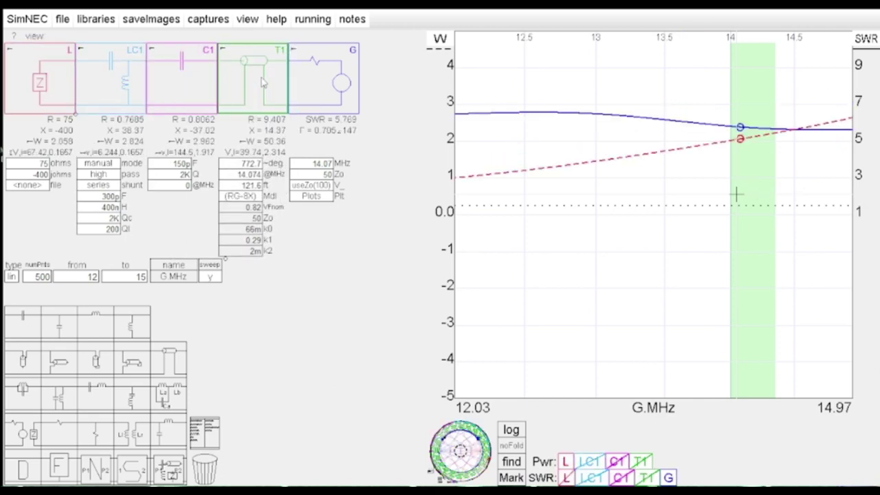